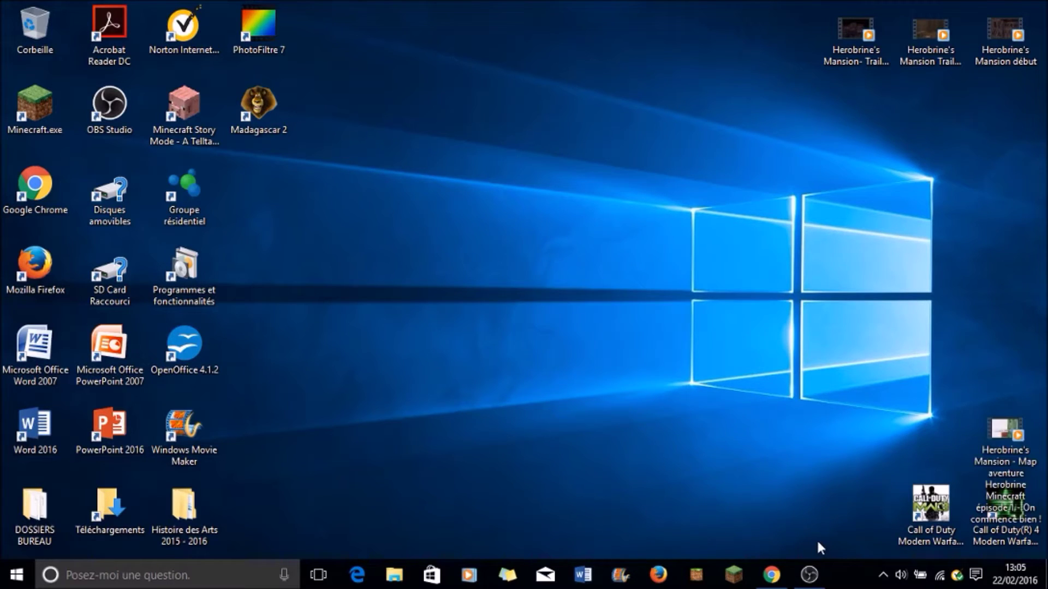
Step: Switch to OBS Studio, view its folder of saved recordings, and close that folder
left_click(811, 575)
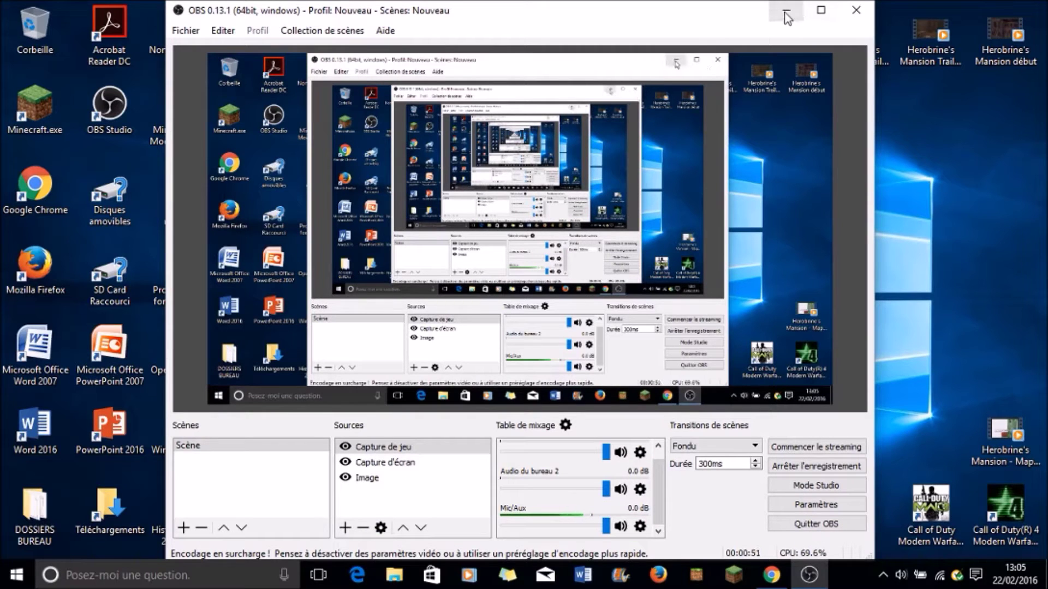
left_click(193, 33)
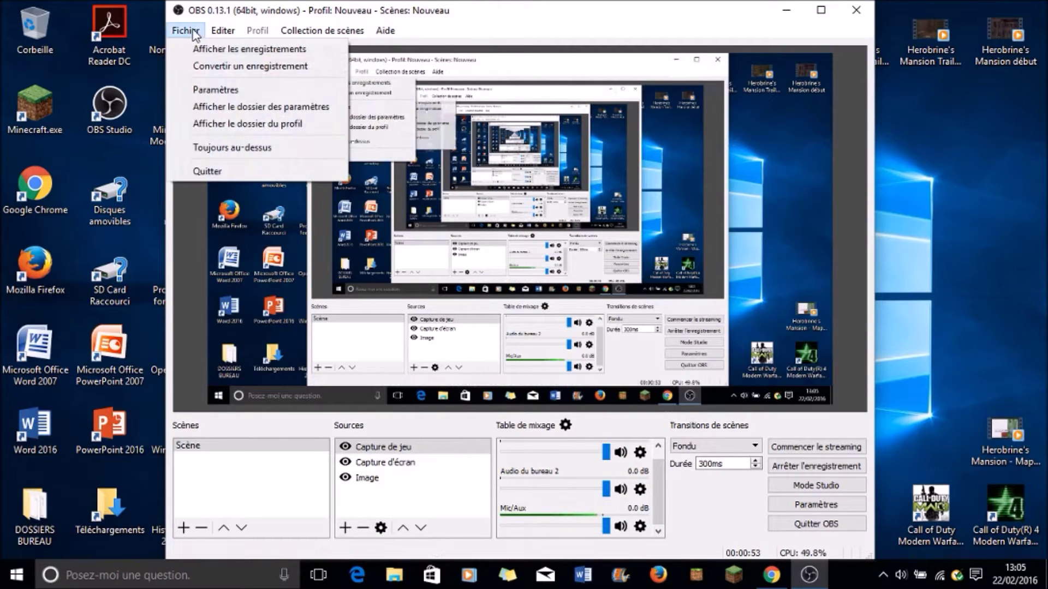
left_click(217, 48)
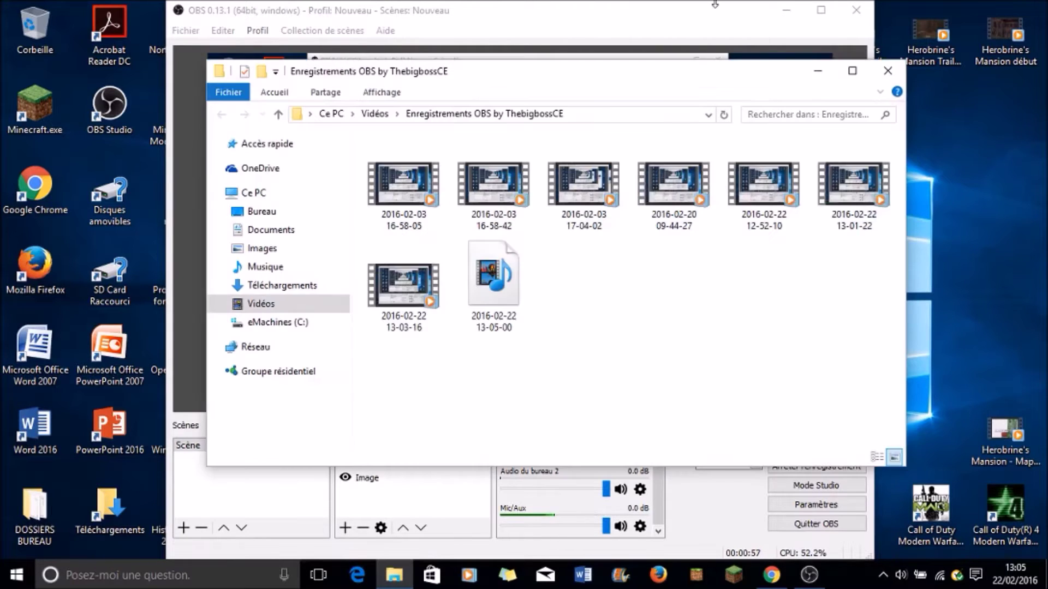
left_click(723, 30)
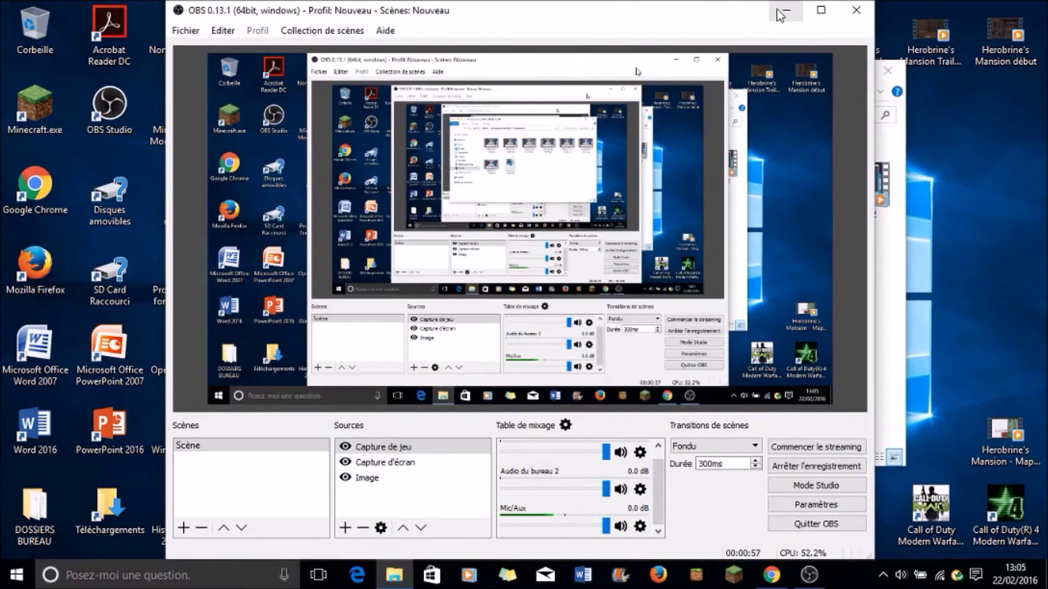
left_click(786, 10)
left_click_drag(451, 377, 664, 310)
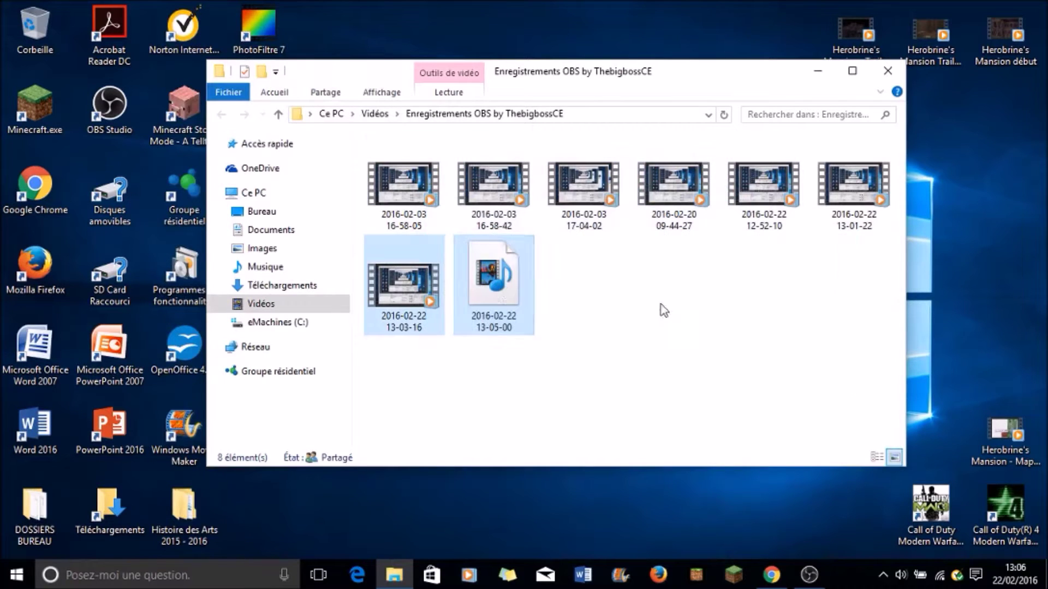
left_click(887, 70)
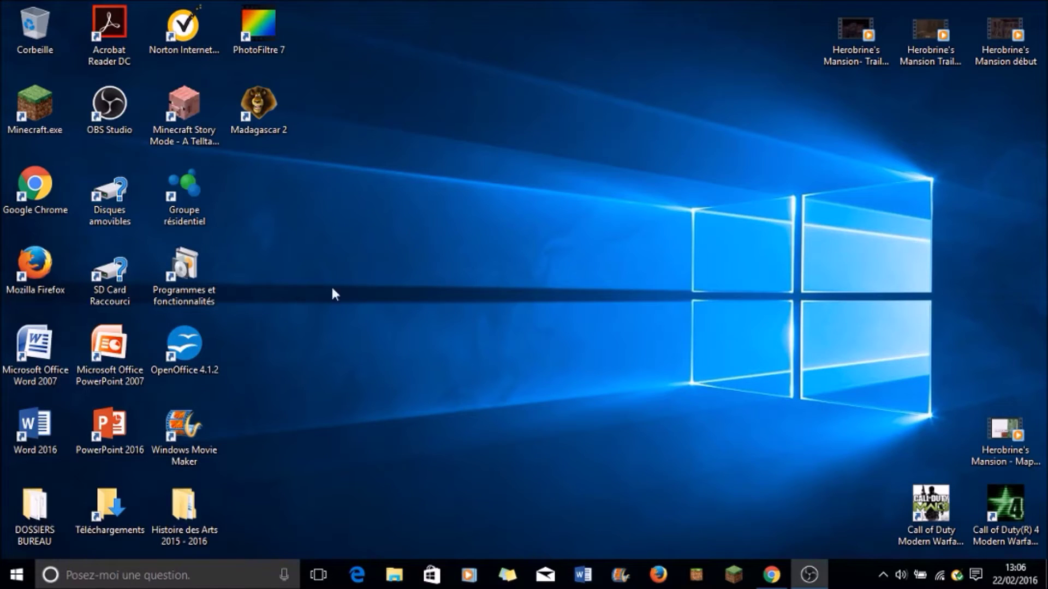
Step: Launch Windows Movie Maker from its desktop shortcut
left_click_drag(237, 182, 751, 373)
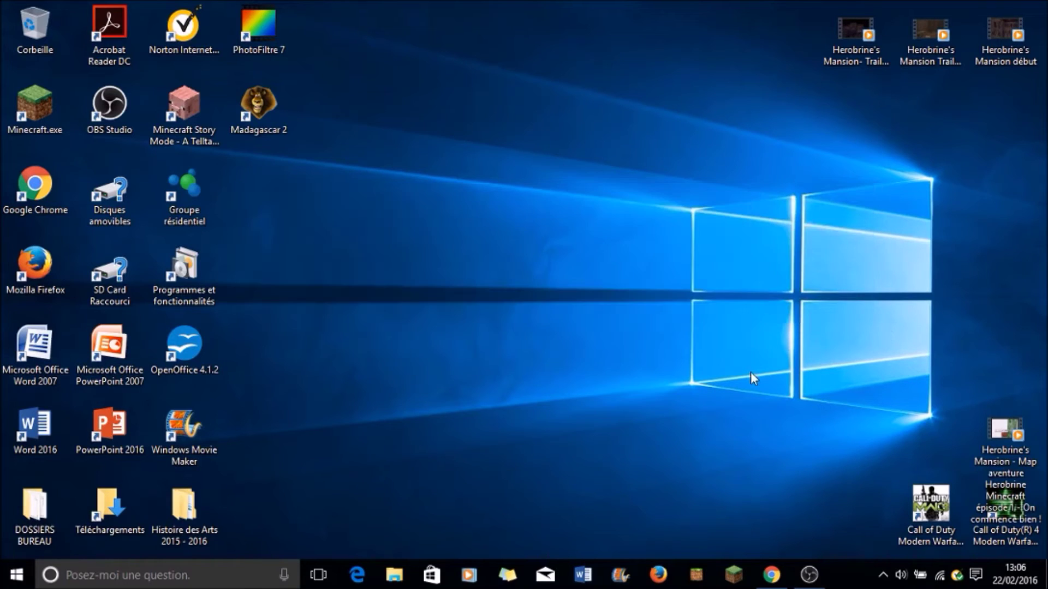
left_click(185, 420)
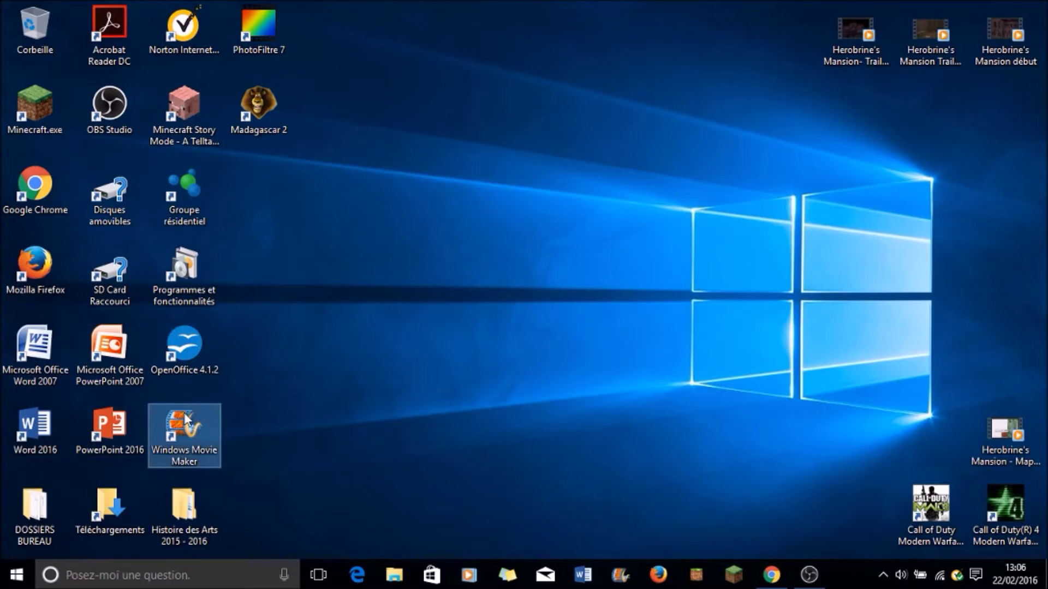
left_click_drag(281, 360, 162, 454)
left_click(256, 423)
left_click(192, 430)
right_click(192, 434)
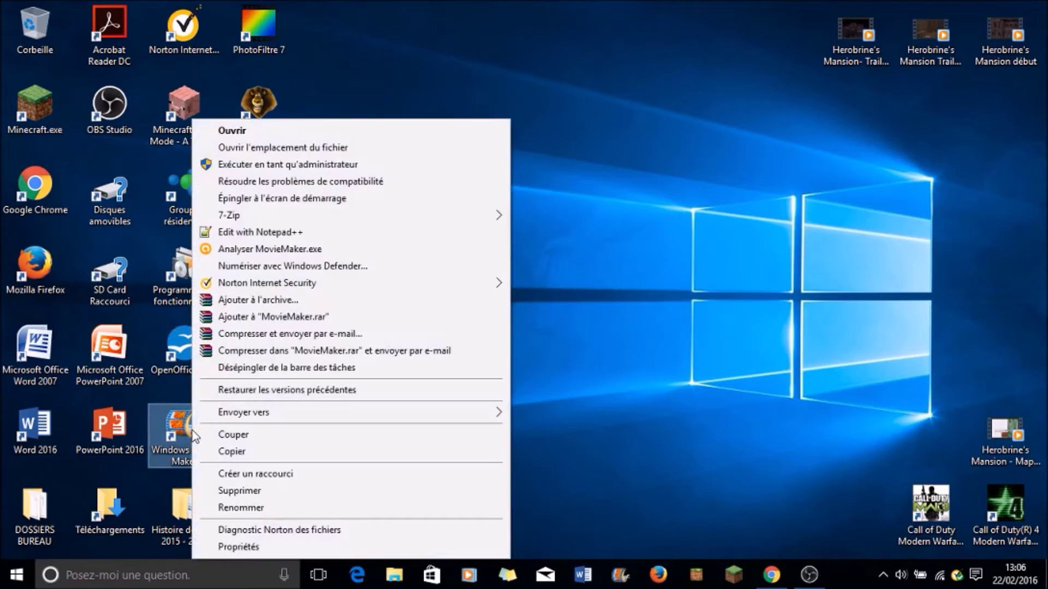
left_click(437, 133)
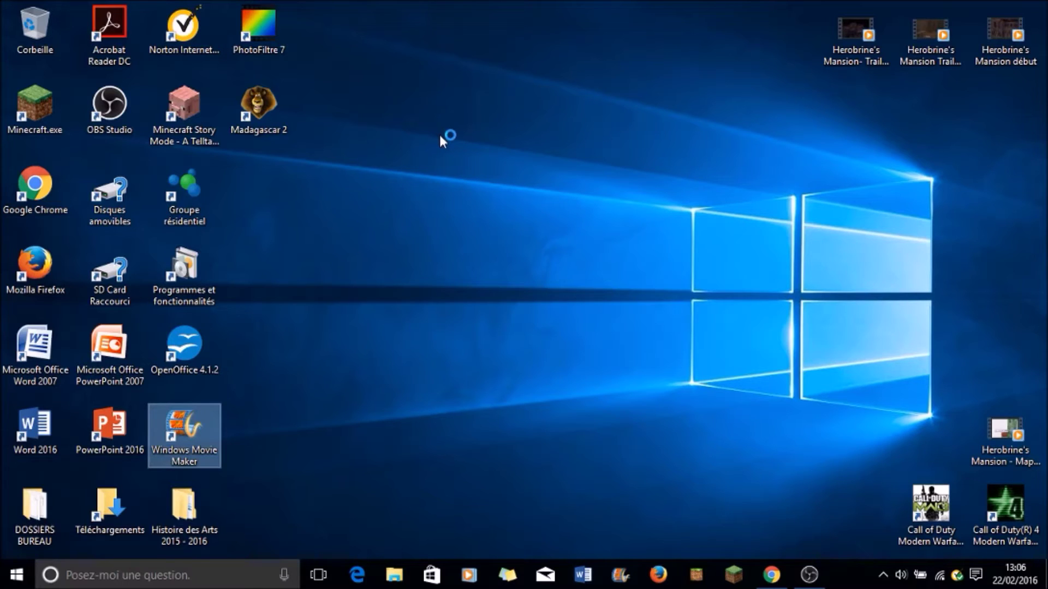
Step: Restore the last Movie Maker project and delete all the clips in it
left_click_drag(334, 131, 750, 403)
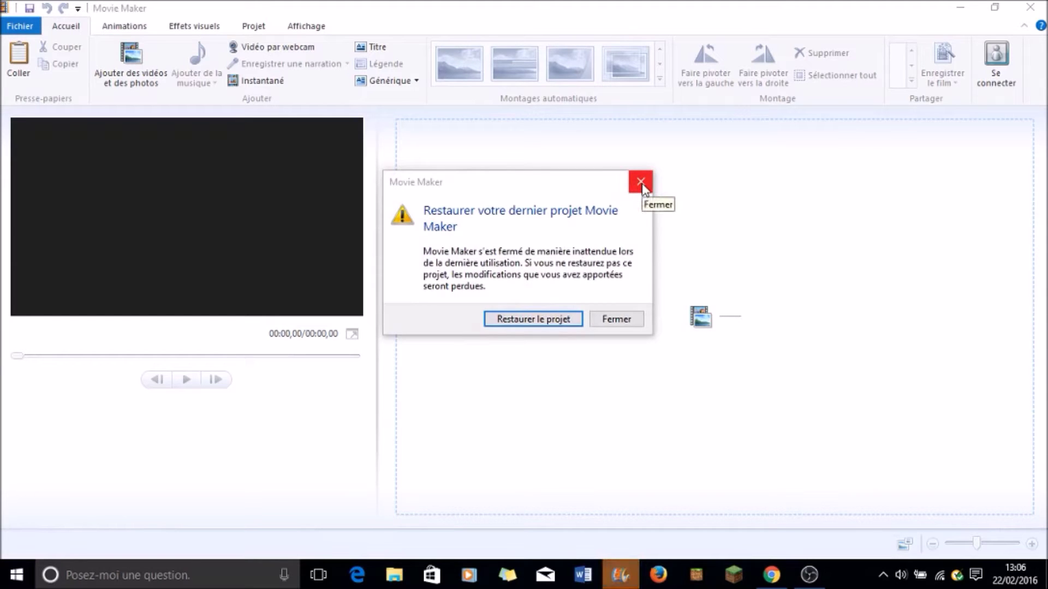
left_click(548, 323)
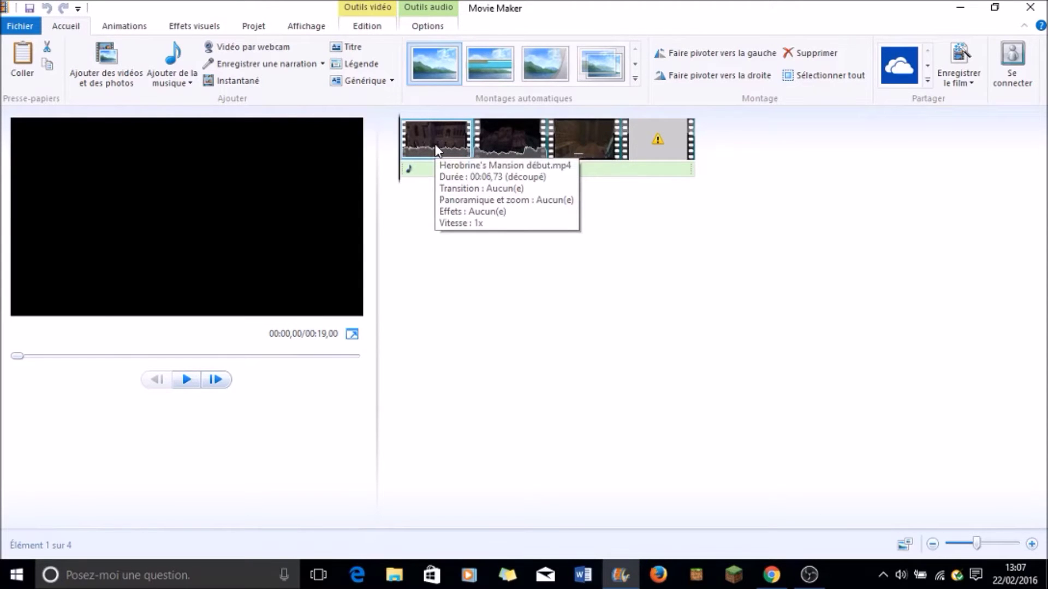
key("ctrl+a")
key("Delete")
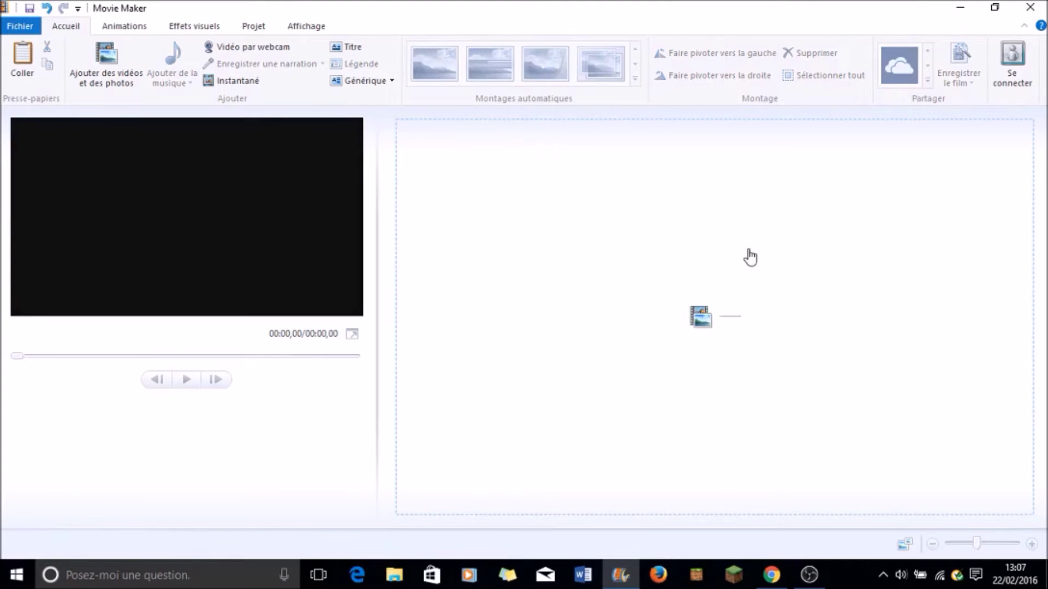
Step: Add the "Herobrine's Mansion début" video from the desktop to the empty Movie Maker project
left_click(961, 8)
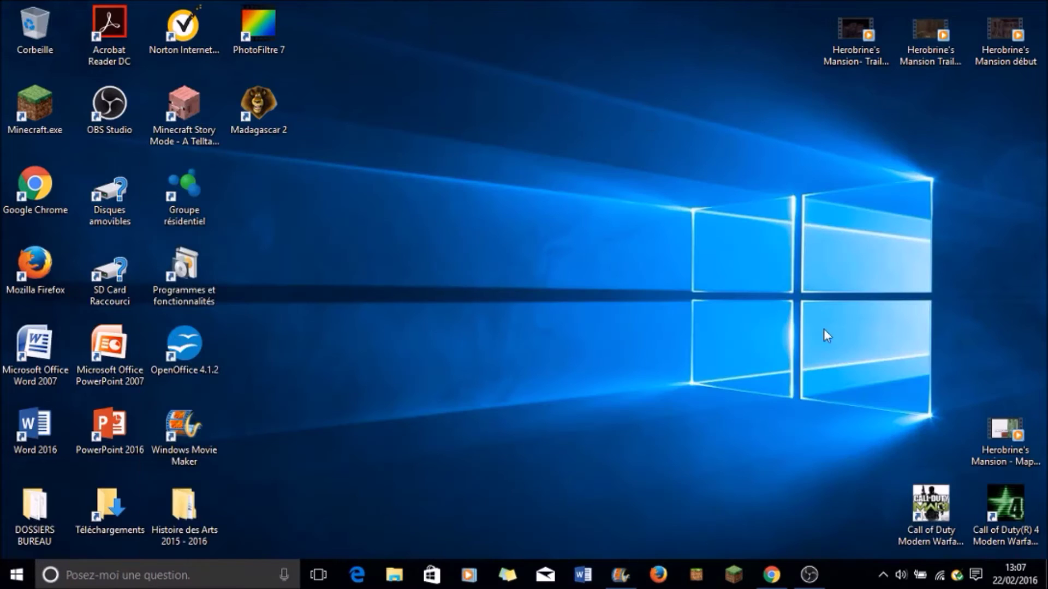
left_click(1000, 434)
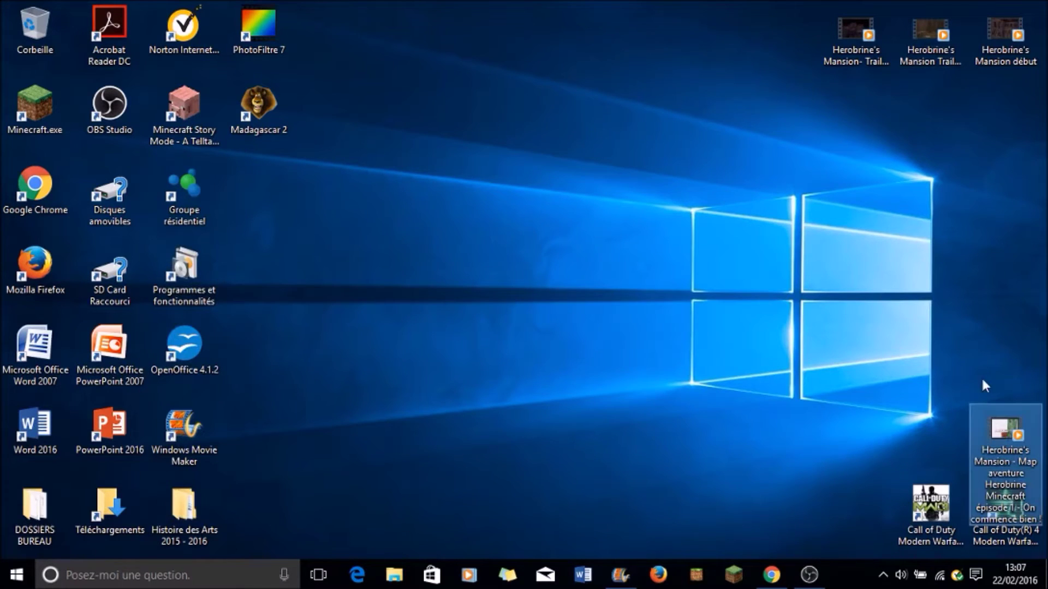
left_click(849, 40)
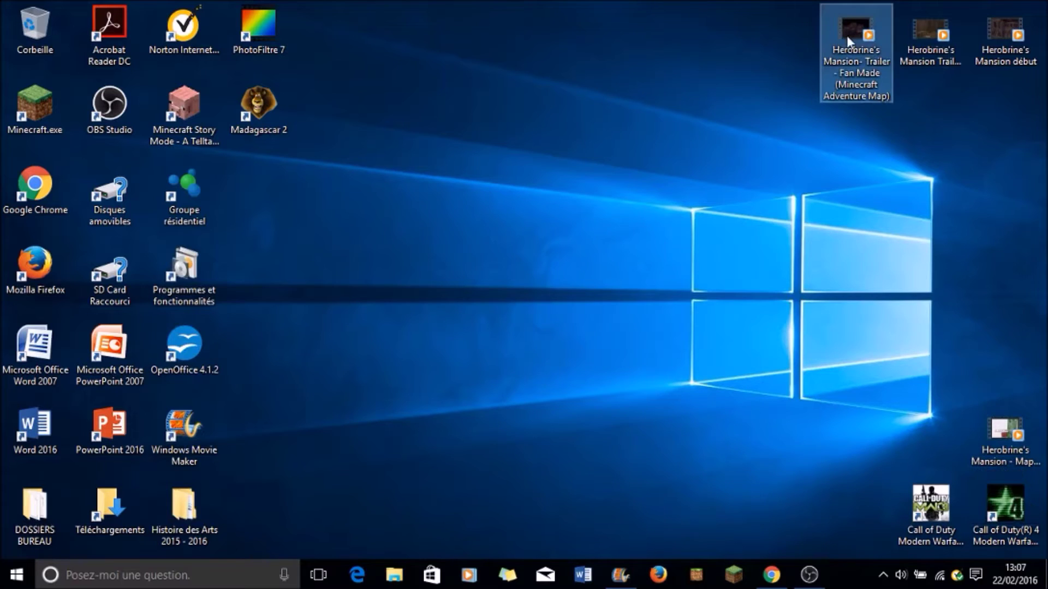
left_click(1013, 37)
left_click_drag(997, 30, 782, 561)
left_click_drag(614, 578, 634, 463)
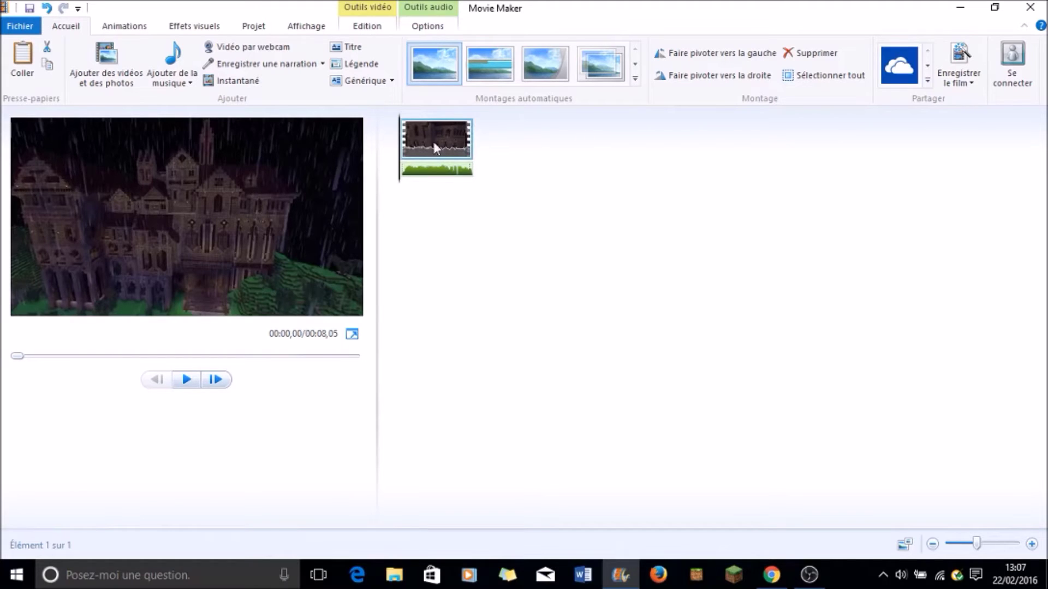
Step: Delete the clip from the project and close Movie Maker without saving the changes
key("Delete")
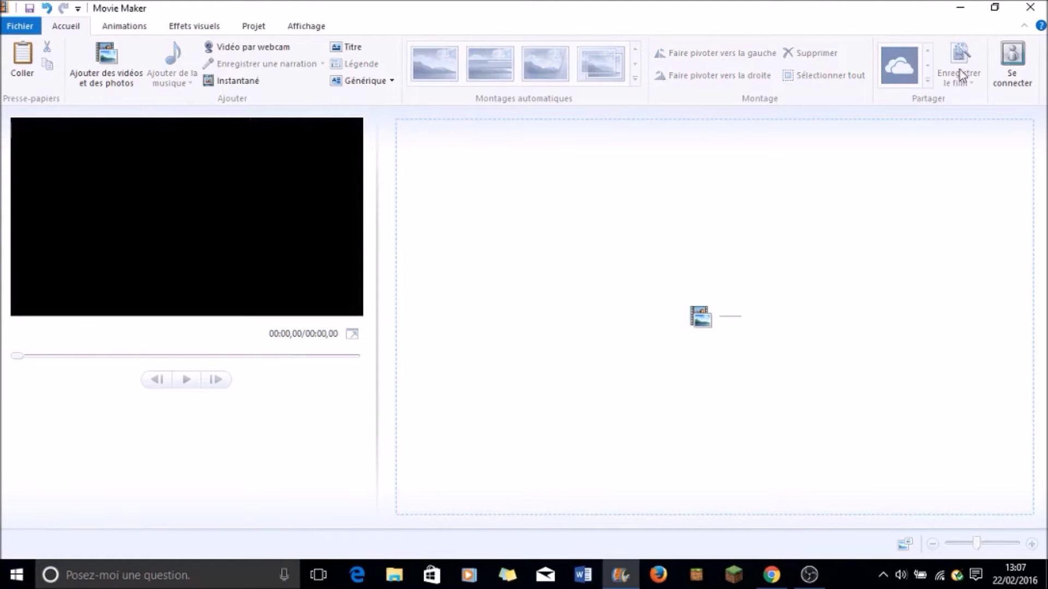
left_click(1030, 7)
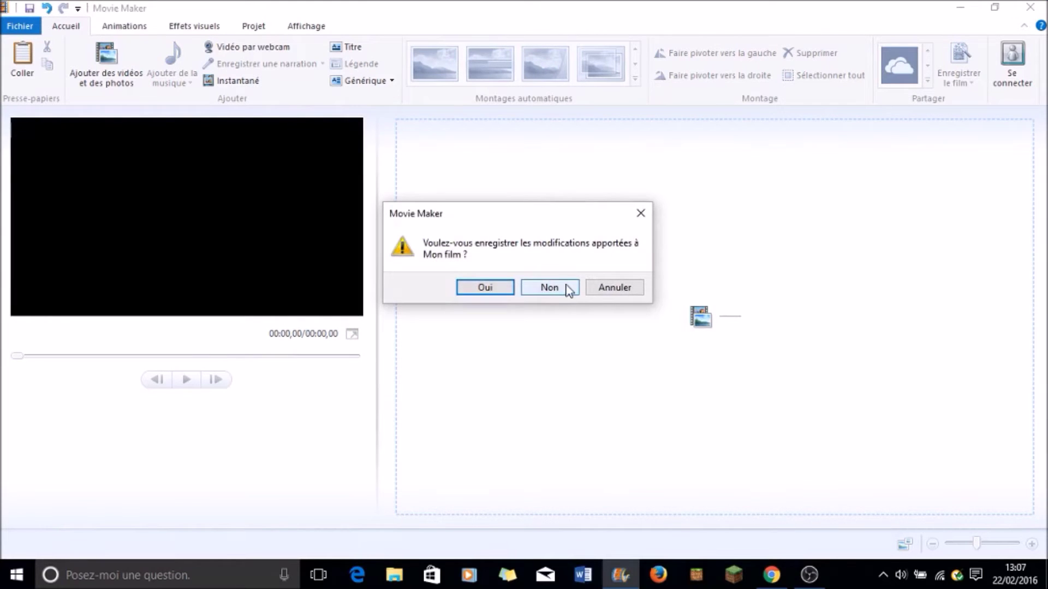
left_click(549, 288)
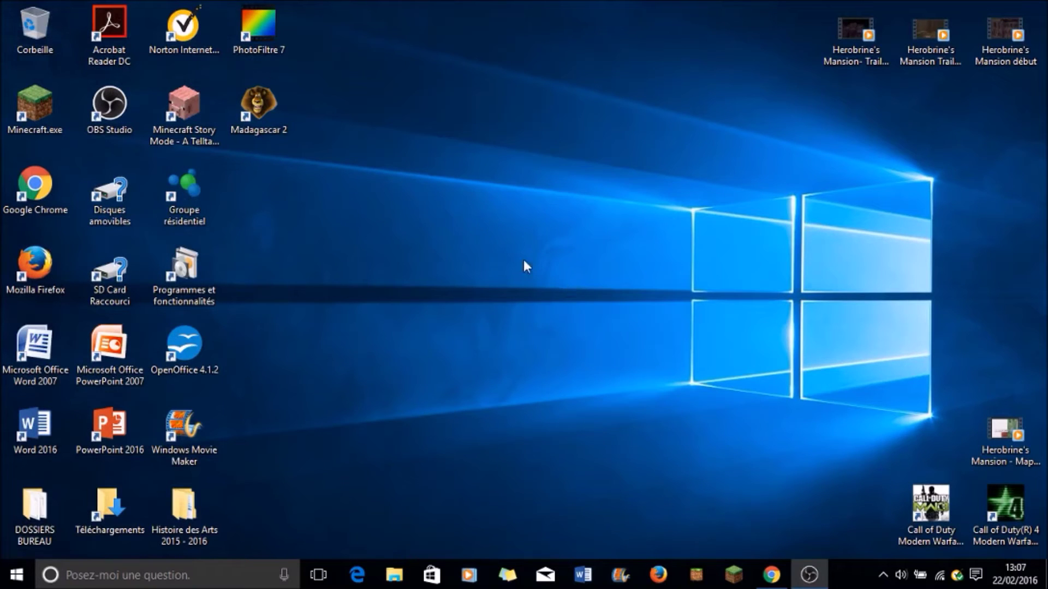
Step: Switch to Chrome and open YouTube's video upload page
left_click(771, 575)
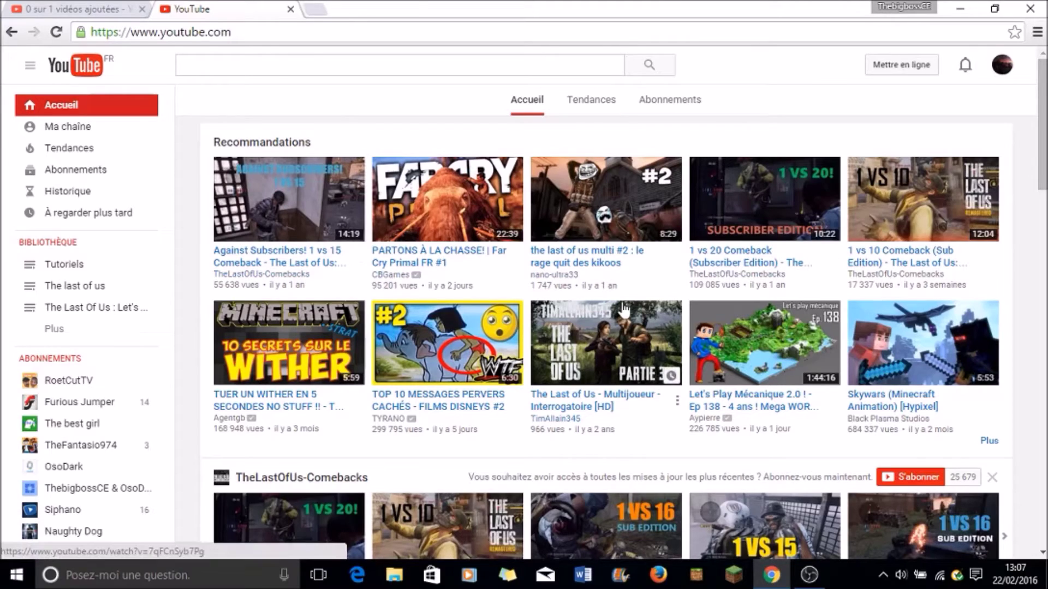
scroll(873, 169, "down", 7)
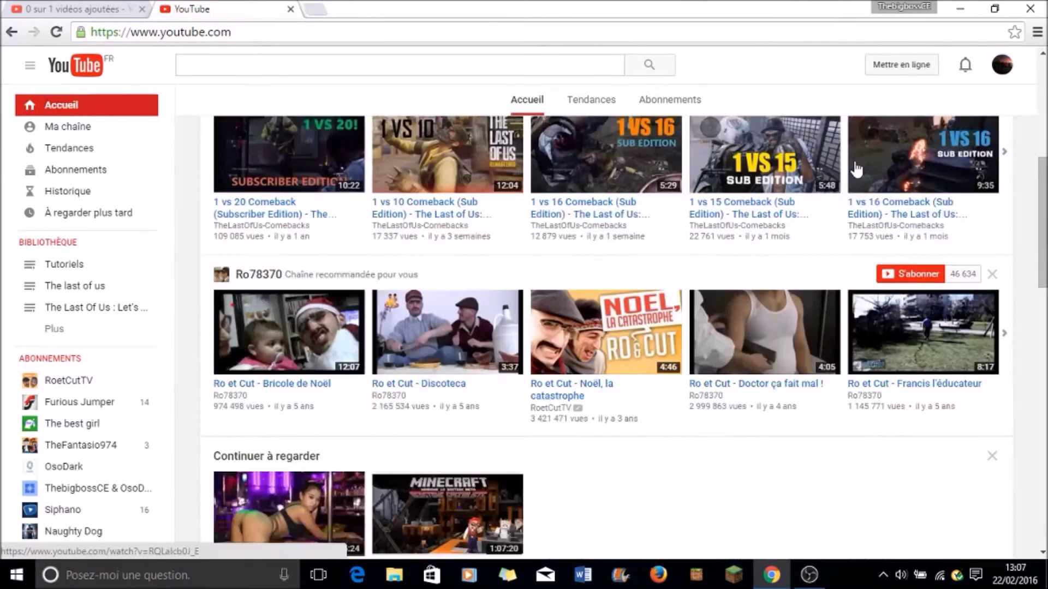
scroll(856, 170, "up", 7)
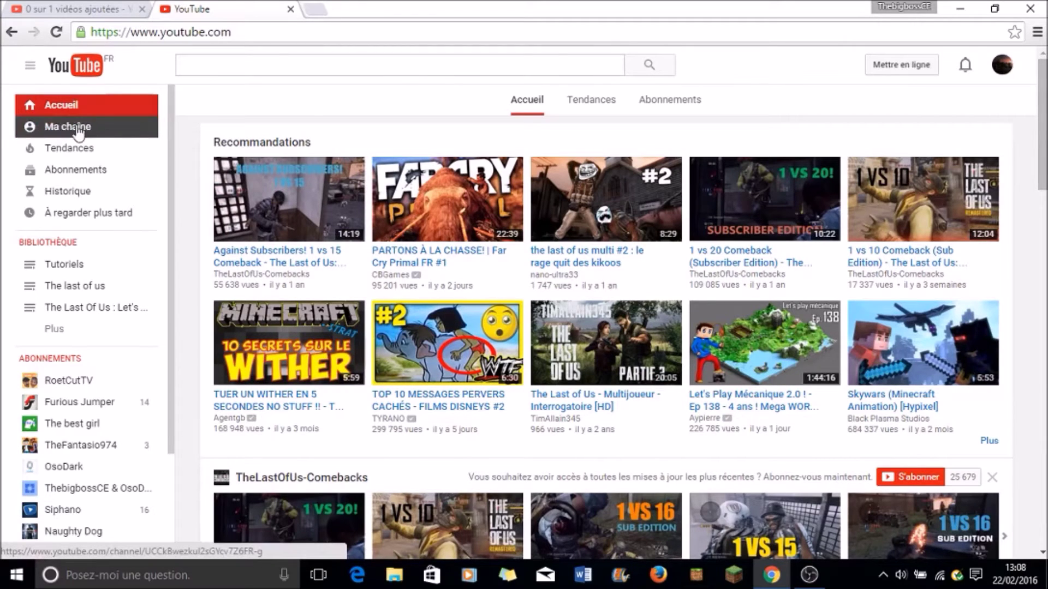
left_click(884, 68)
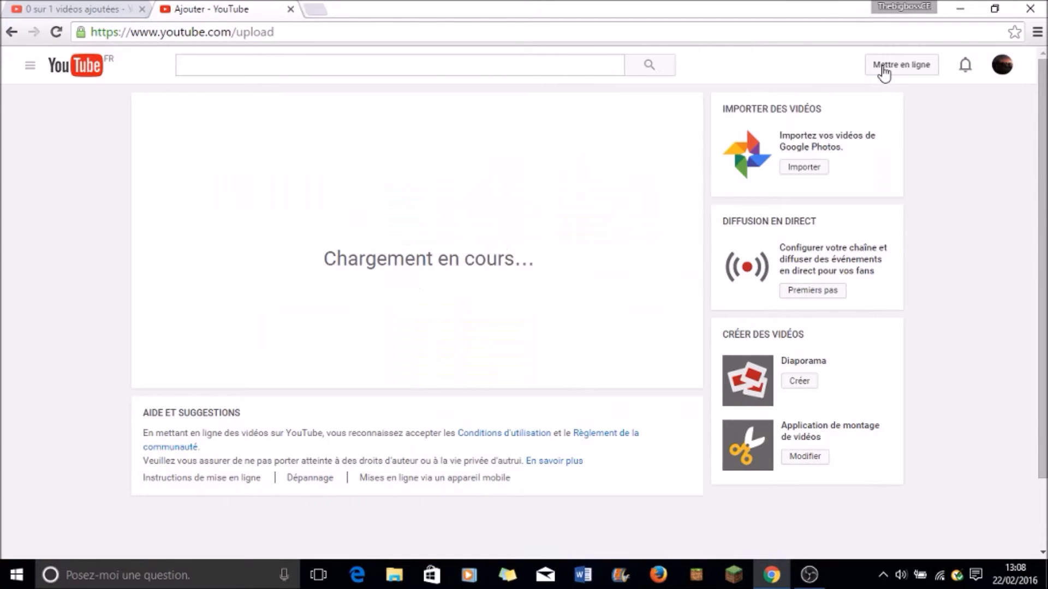
left_click(883, 68)
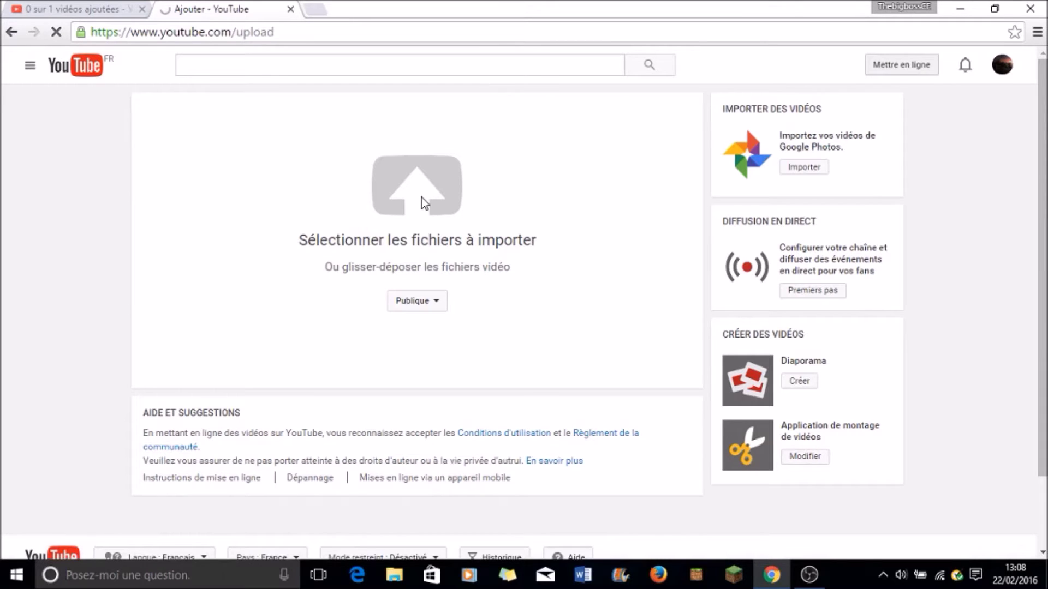
Step: Try to drop the "Herobrine's Mansion - Map" video from the desktop onto the YouTube upload page
left_click(772, 574)
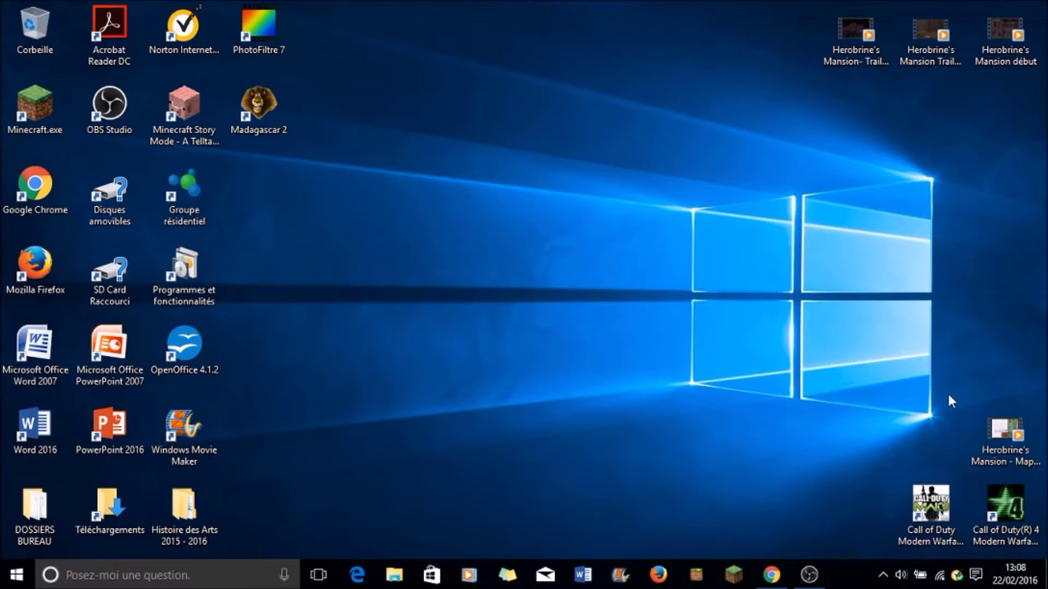
left_click_drag(1006, 431, 496, 206)
left_click_drag(674, 383, 483, 132)
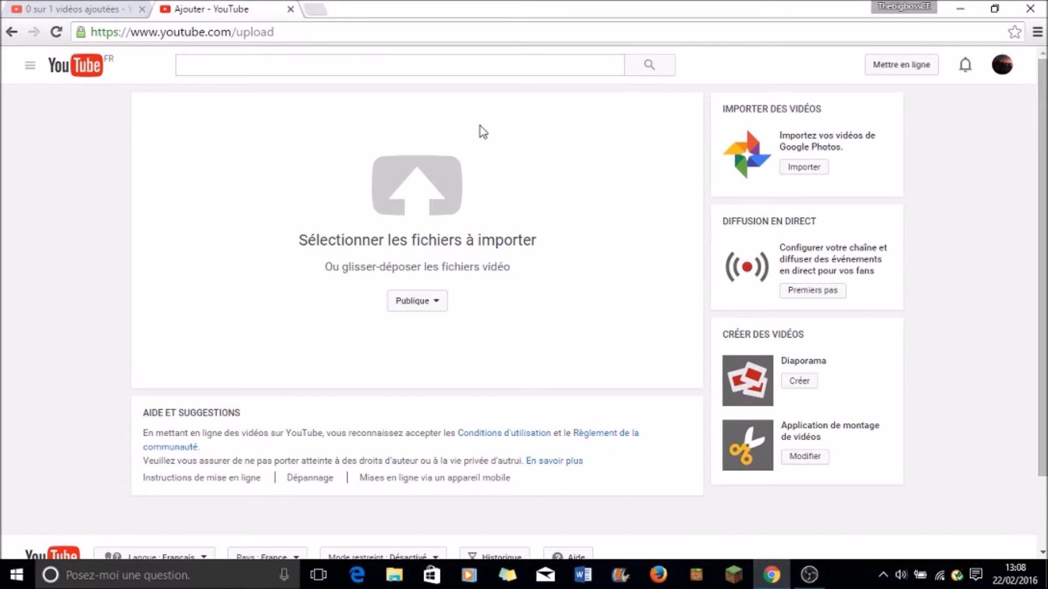
left_click_drag(407, 209, 1002, 445)
left_click(771, 577)
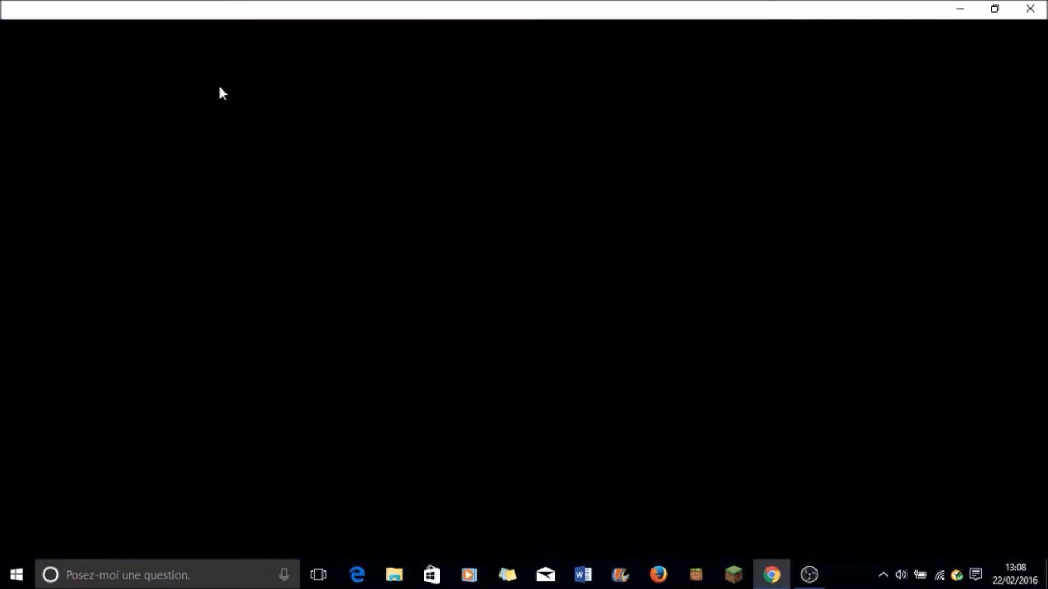
Step: Choose the "Herobrine's Mansion début" video from the Bureau folder and start uploading it to YouTube
left_click(395, 163)
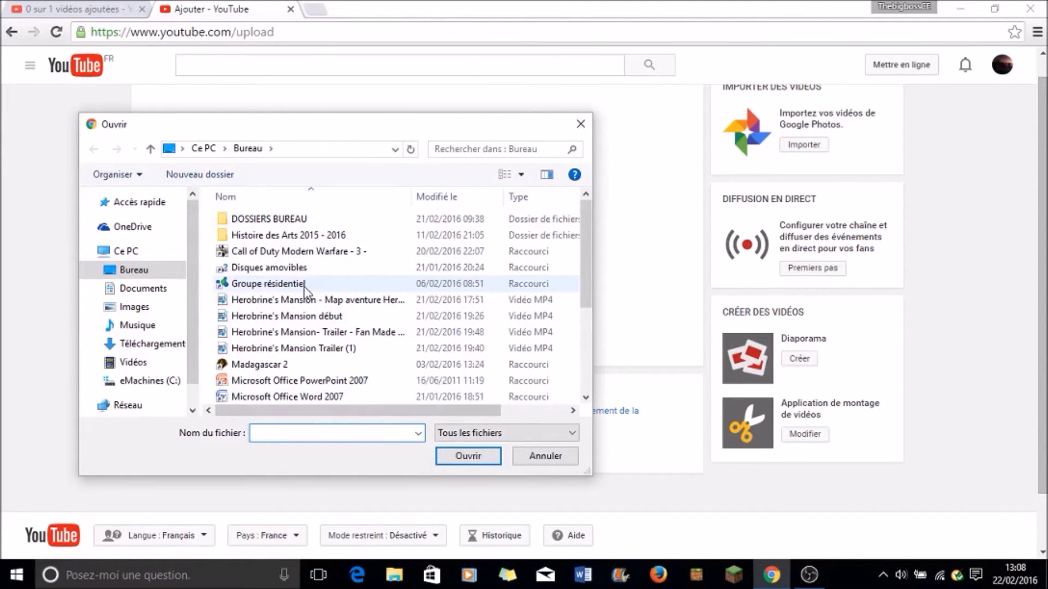
left_click(303, 305)
left_click(316, 316)
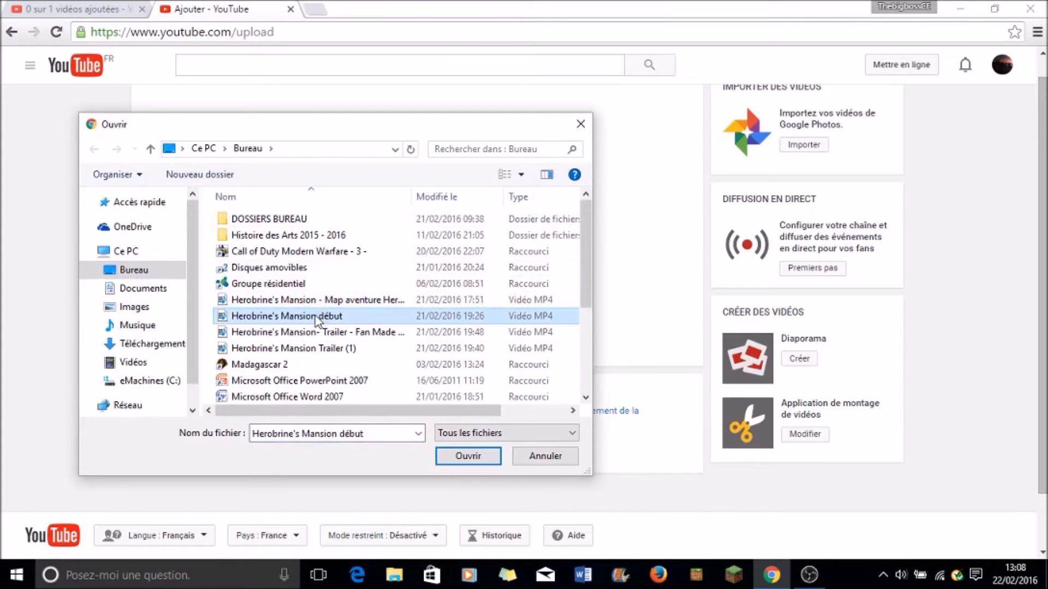
left_click(338, 350)
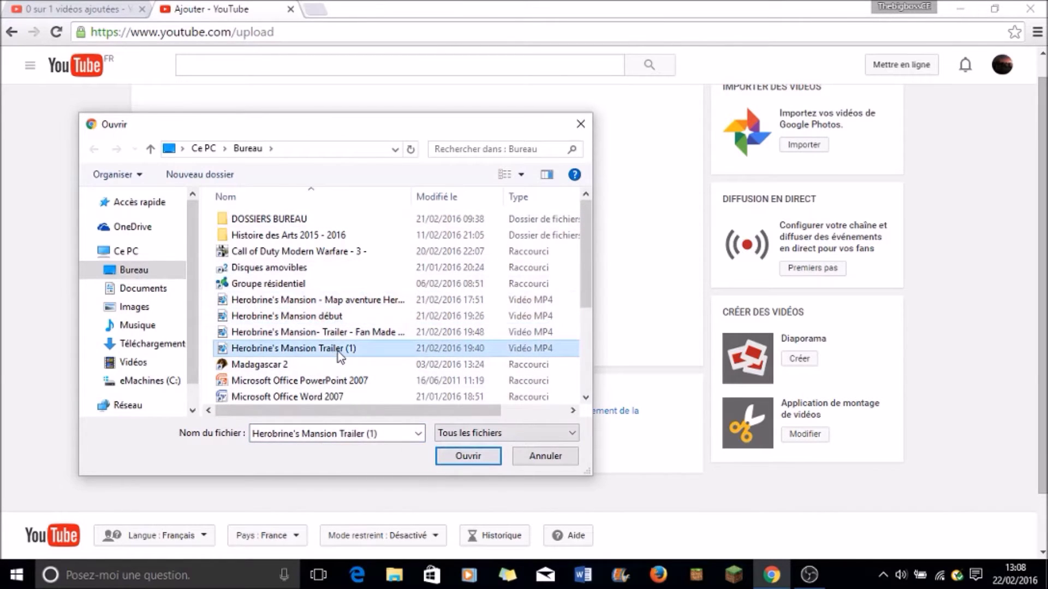
left_click(345, 317)
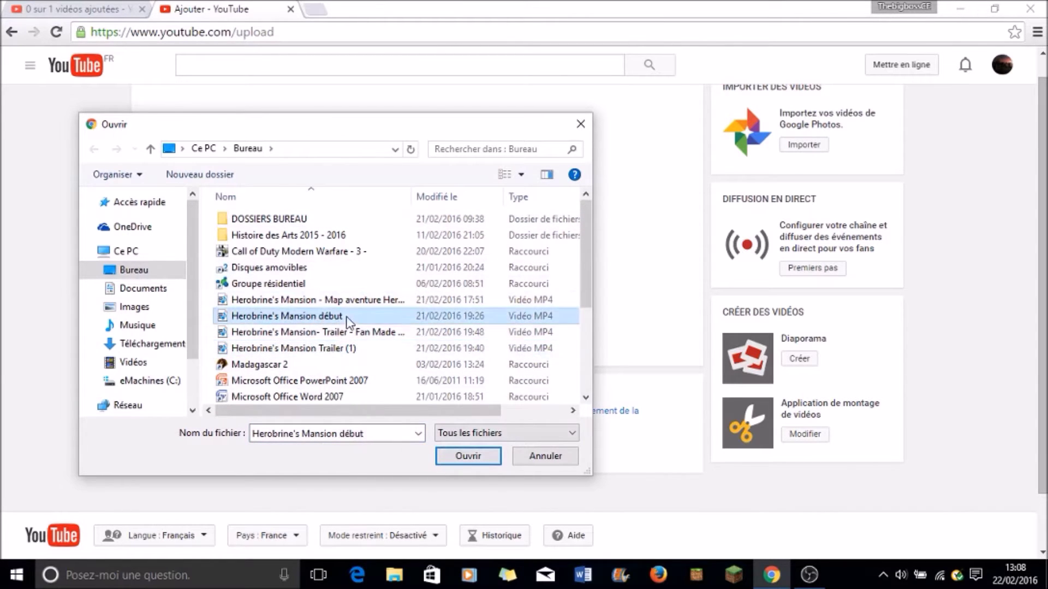
left_click(460, 457)
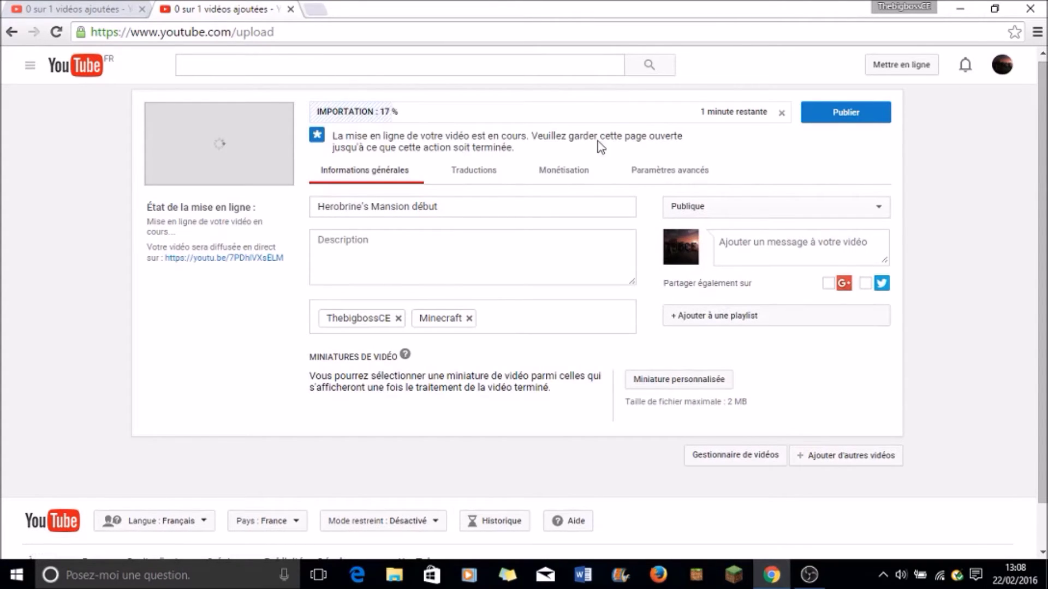
Step: Check the file size in the properties of the "Herobrine's Mansion début" video on the desktop and return to the YouTube upload page in Chrome
left_click(781, 576)
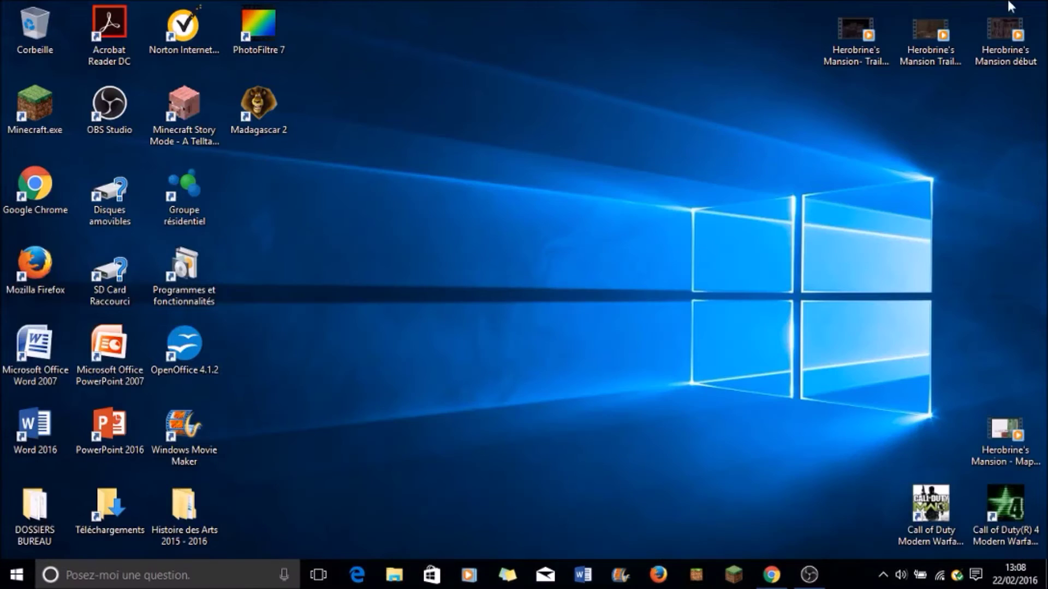
right_click(1006, 34)
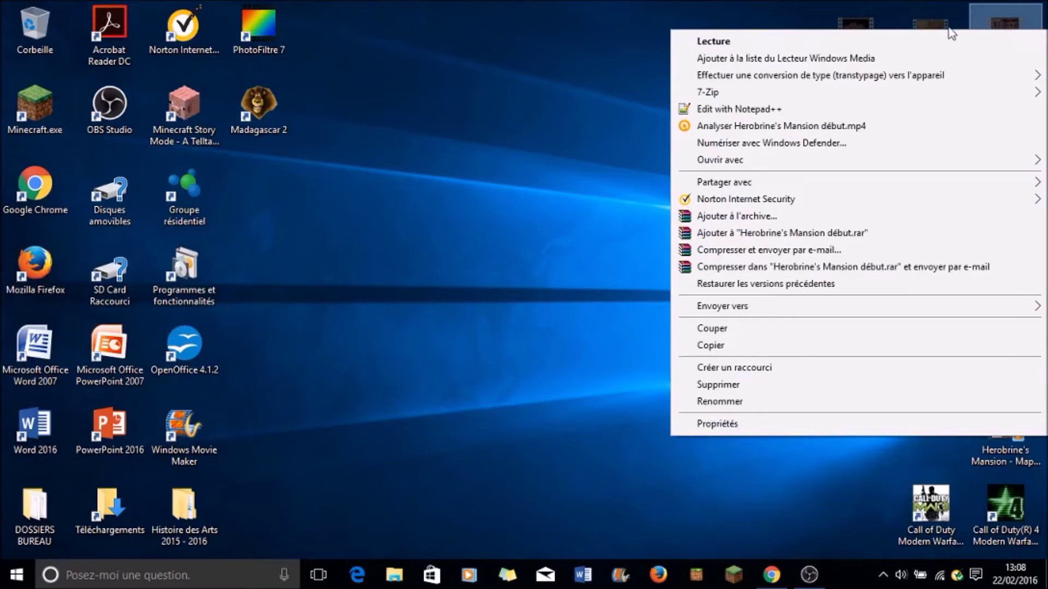
left_click(745, 424)
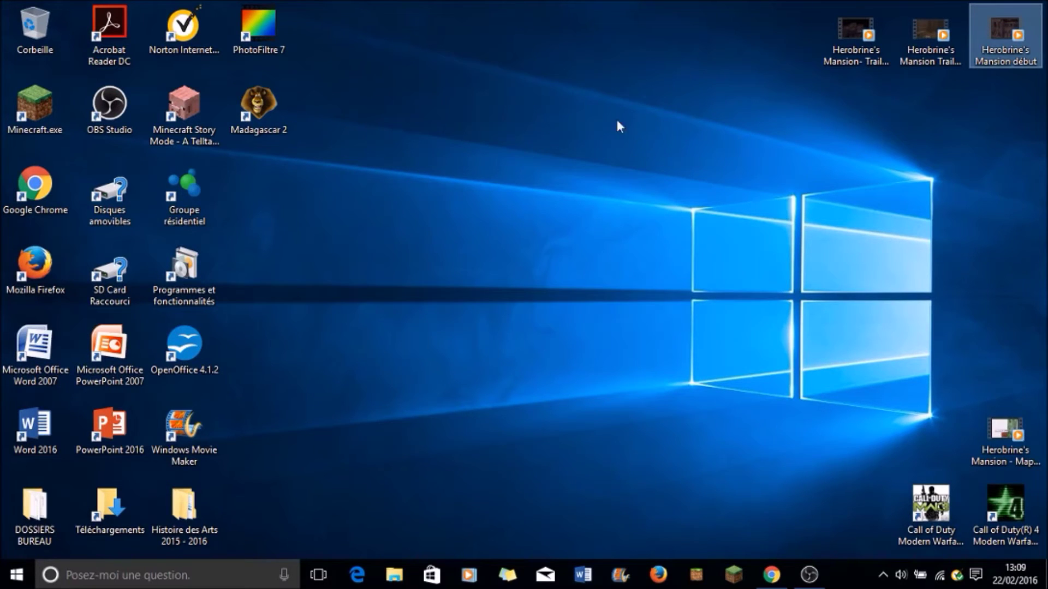
left_click_drag(385, 129, 641, 255)
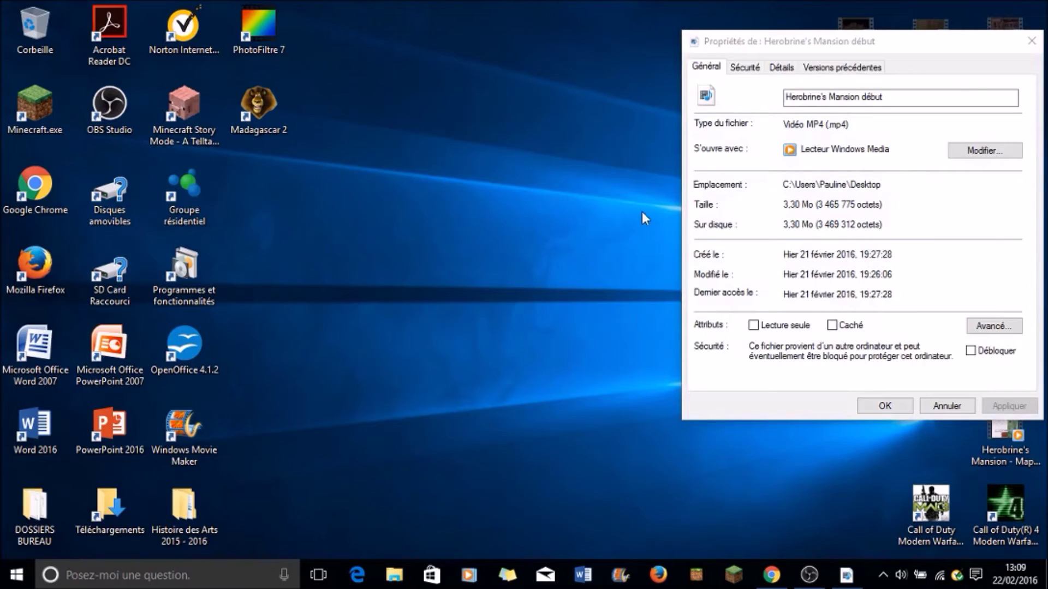
left_click_drag(789, 205, 886, 181)
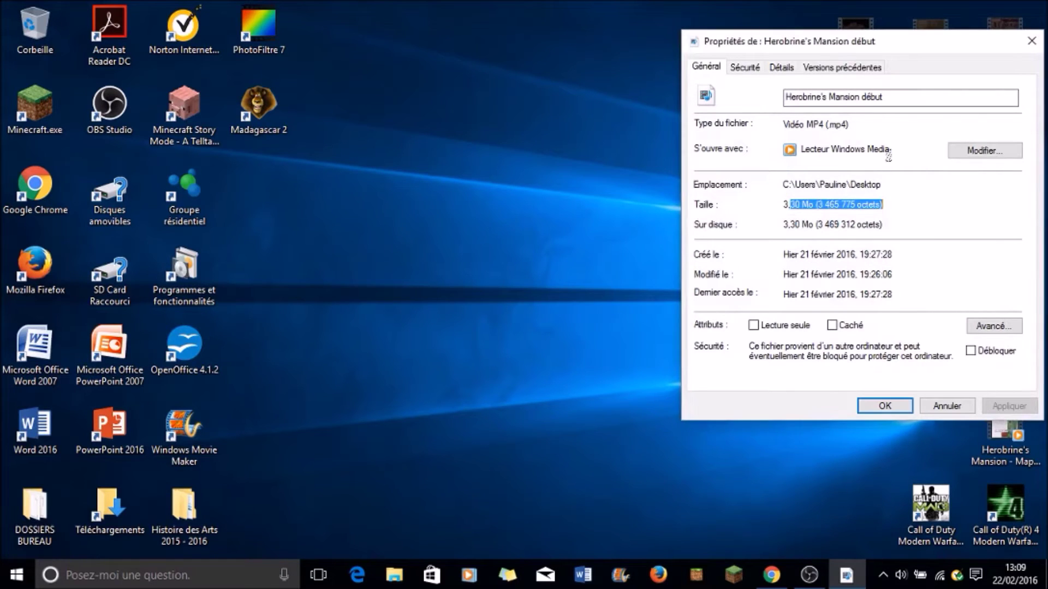
left_click(790, 205)
left_click_drag(786, 205, 884, 205)
left_click(1031, 41)
left_click(772, 575)
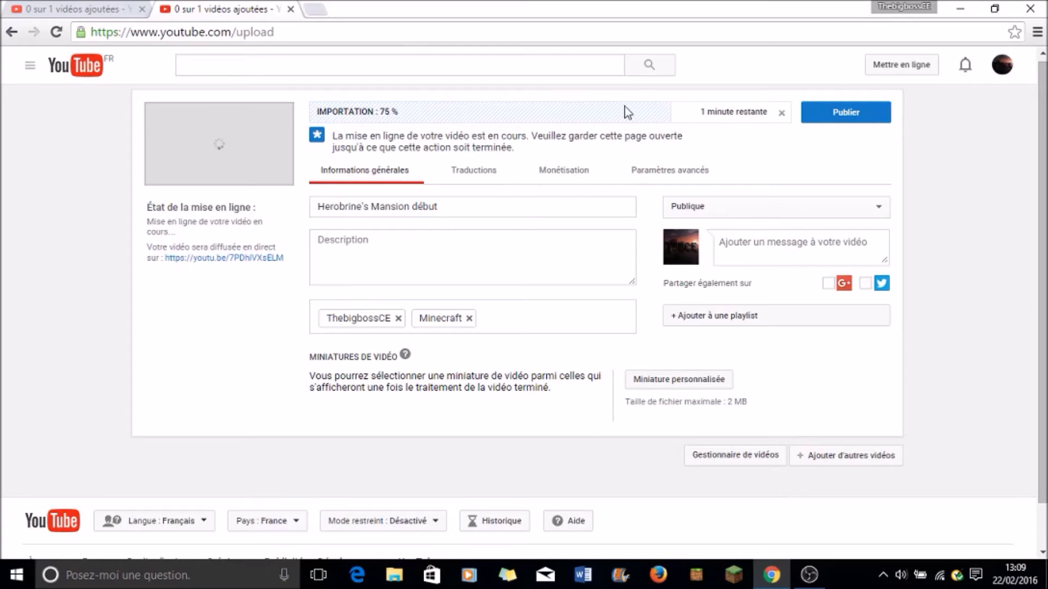
Step: Set the uploaded video's title to "Test" and enter "Salut à tous....." as its description
left_click_drag(437, 206, 319, 209)
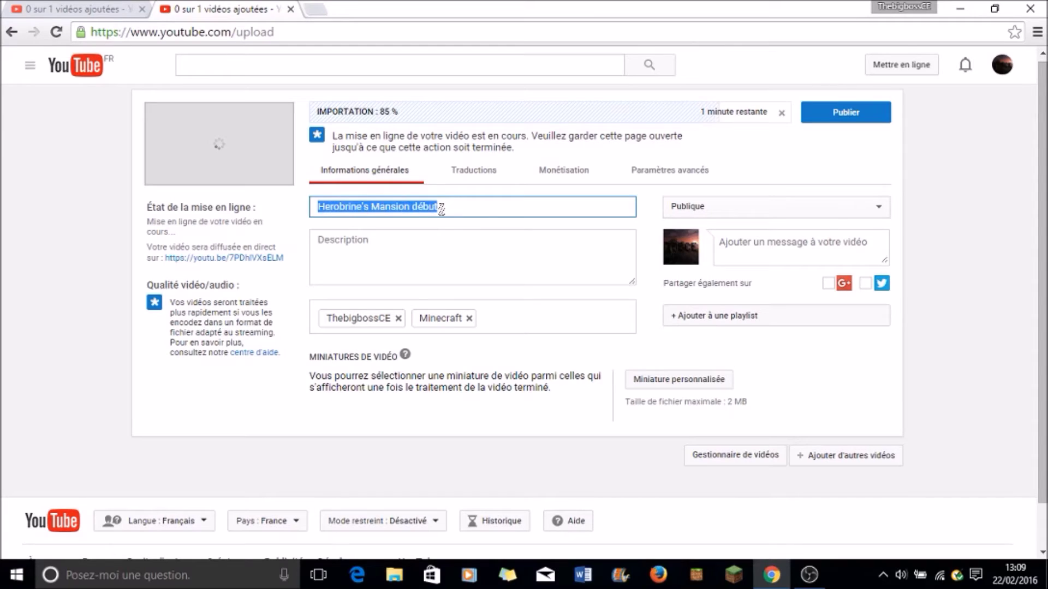
type("Test")
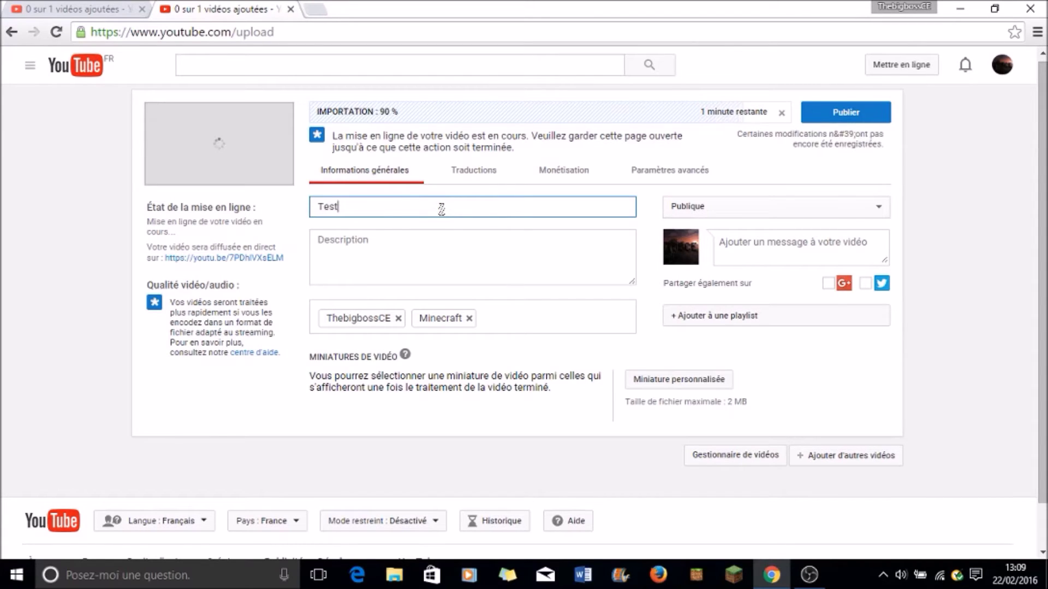
left_click(442, 245)
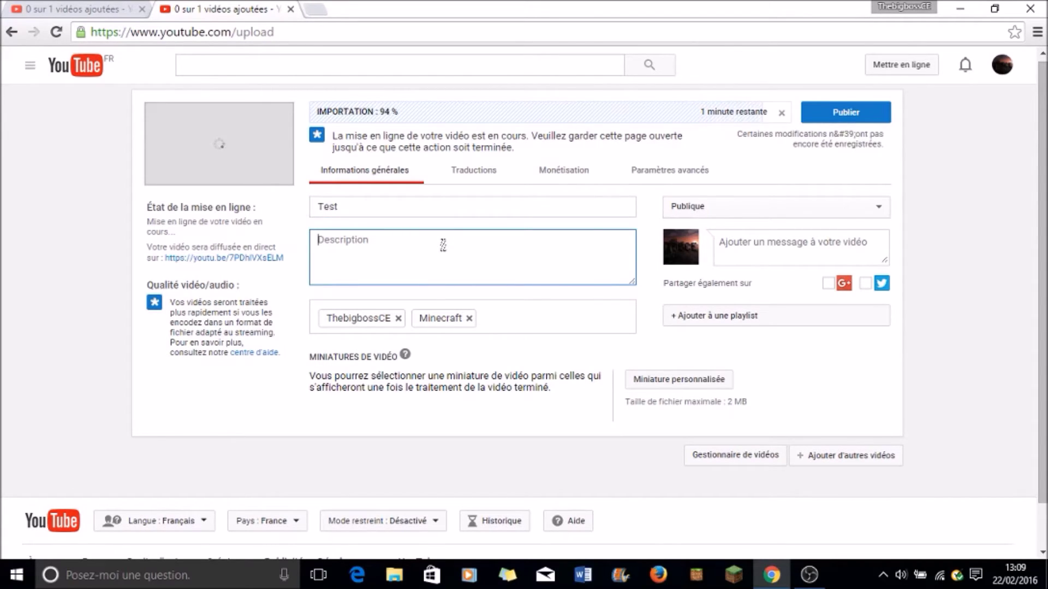
type("Salut à to")
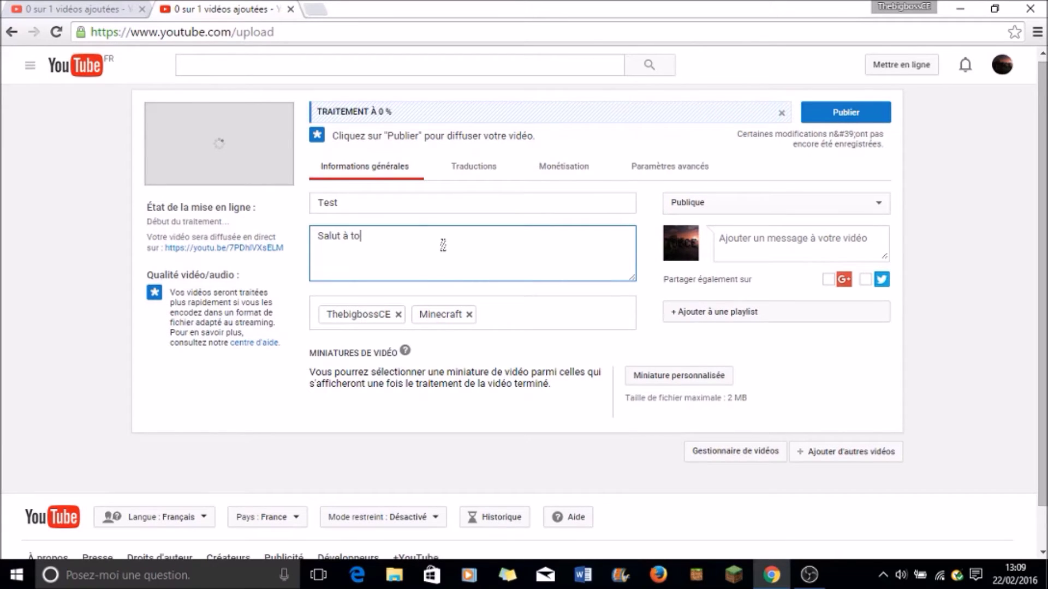
type("us.....")
left_click(539, 306)
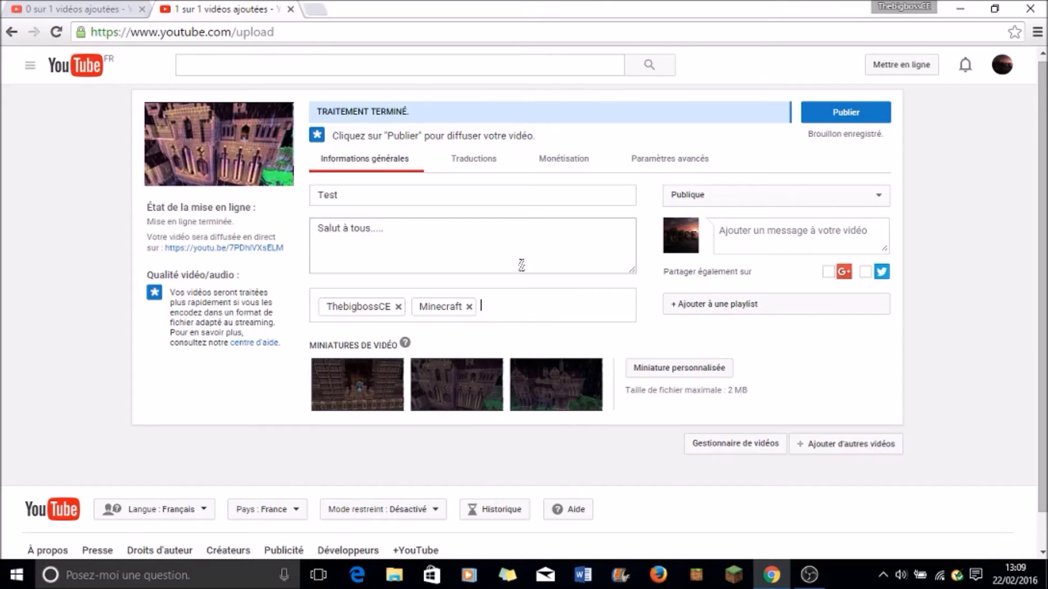
Step: Replace the video's title with "Herobrine..."
left_click_drag(355, 195, 322, 194)
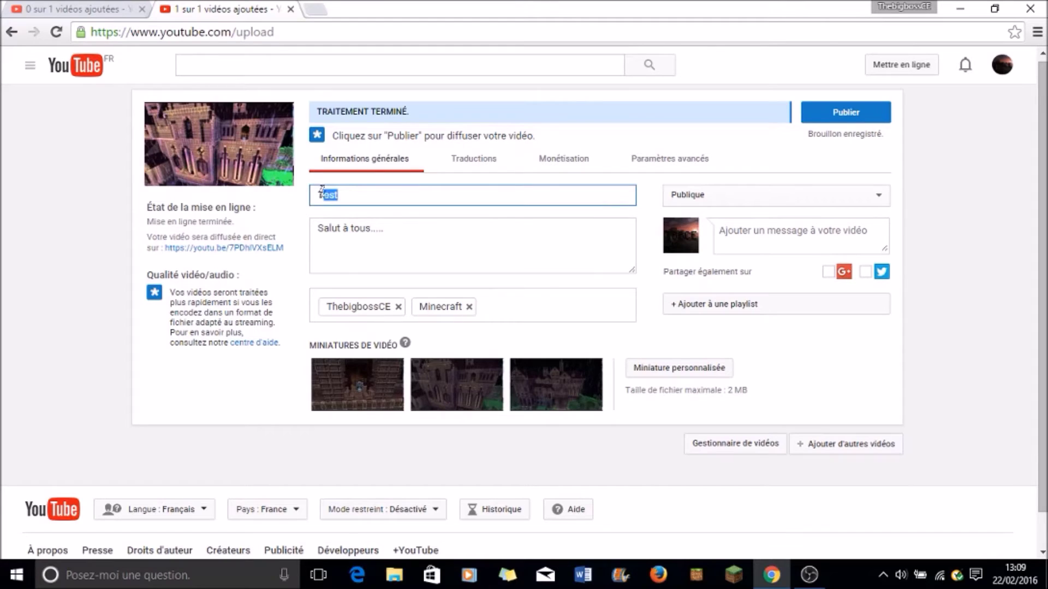
key("BackSpace")
key("BackSpace")
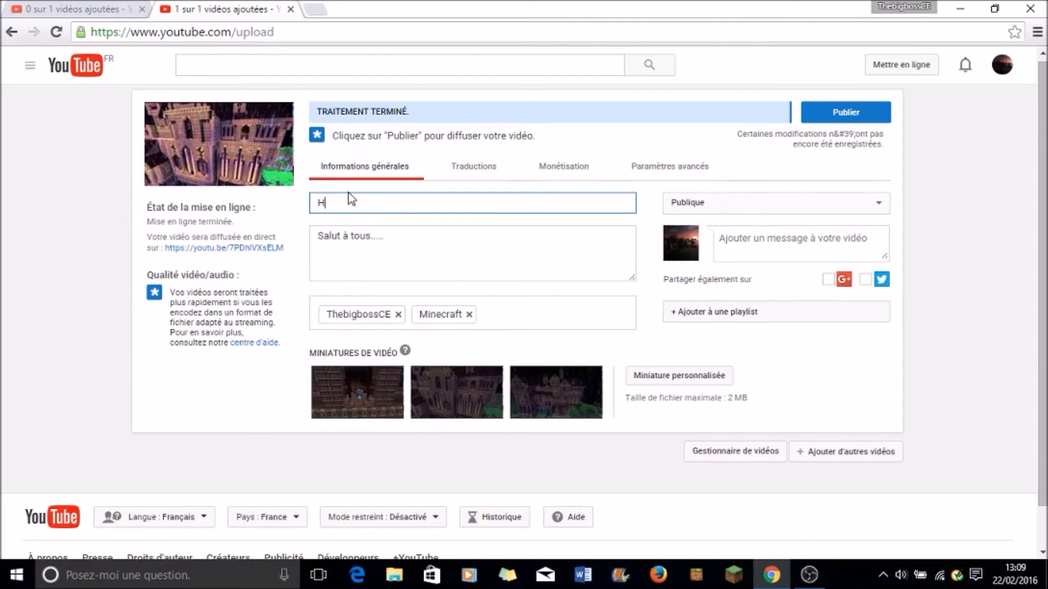
type("Herobrine..")
Step: Add the tags "herobrine" and "map aventure" to the video
left_click(503, 315)
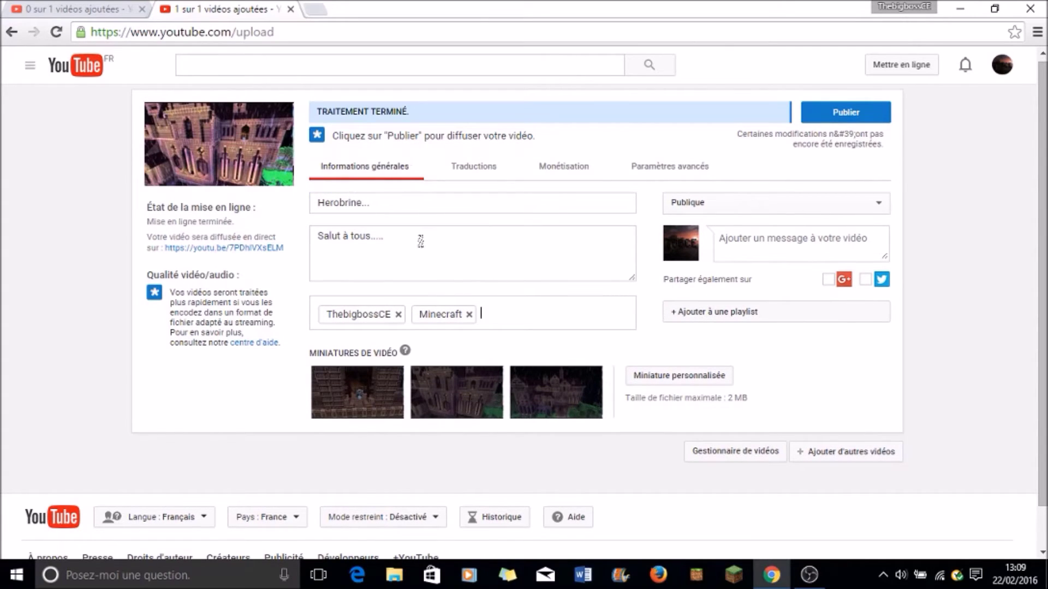
type("her")
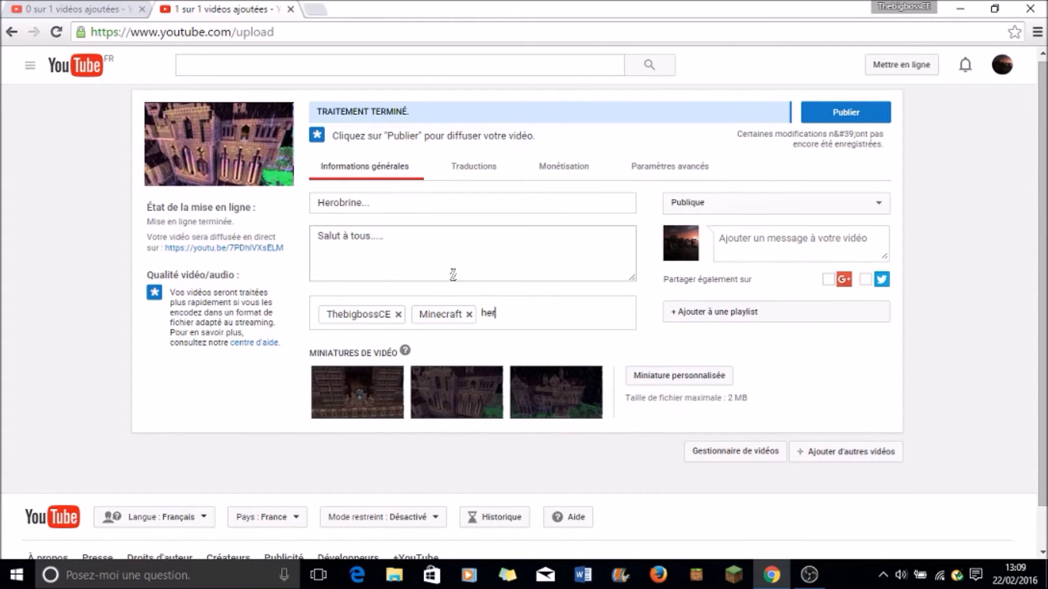
type("obrine")
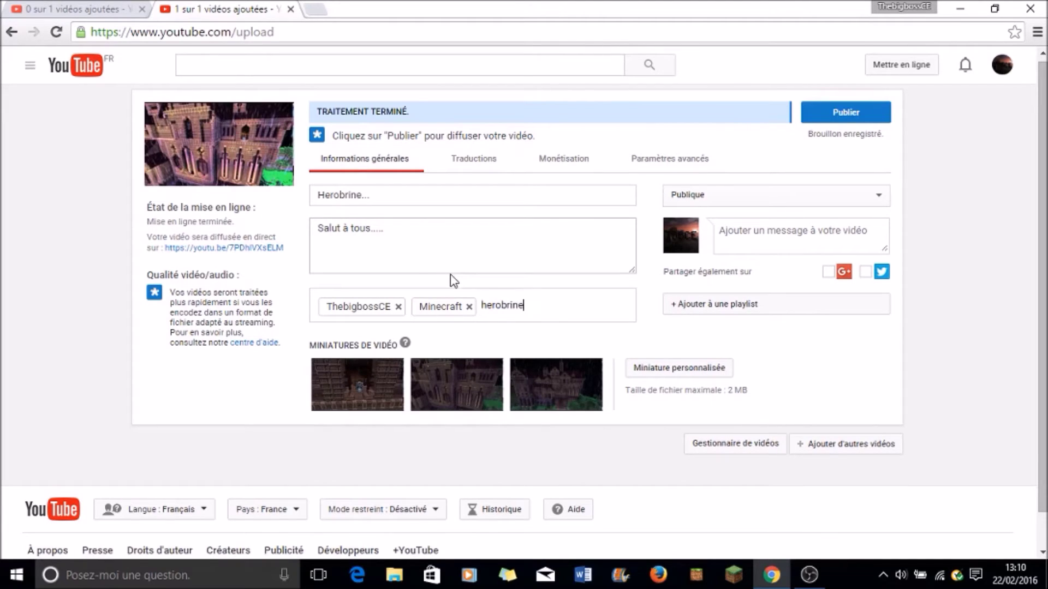
key("Return")
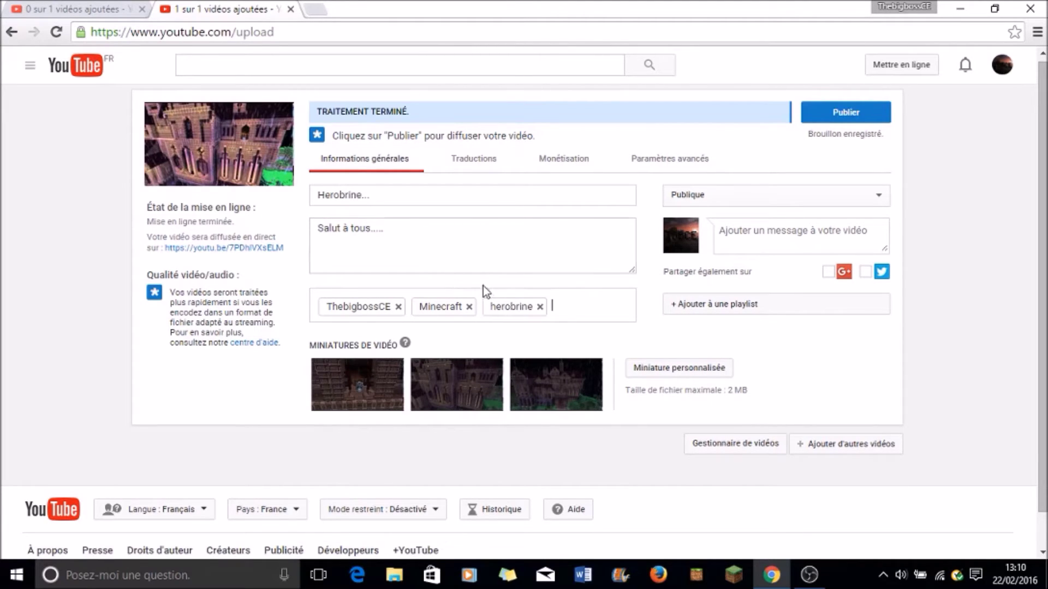
left_click(484, 235)
left_click(554, 303)
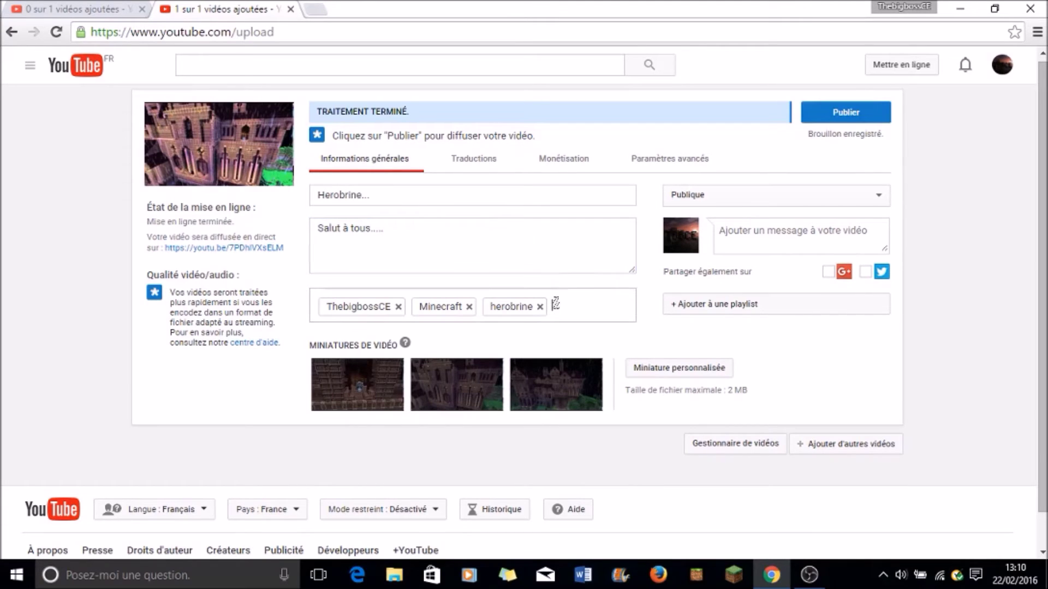
type("map aventure")
key("Return")
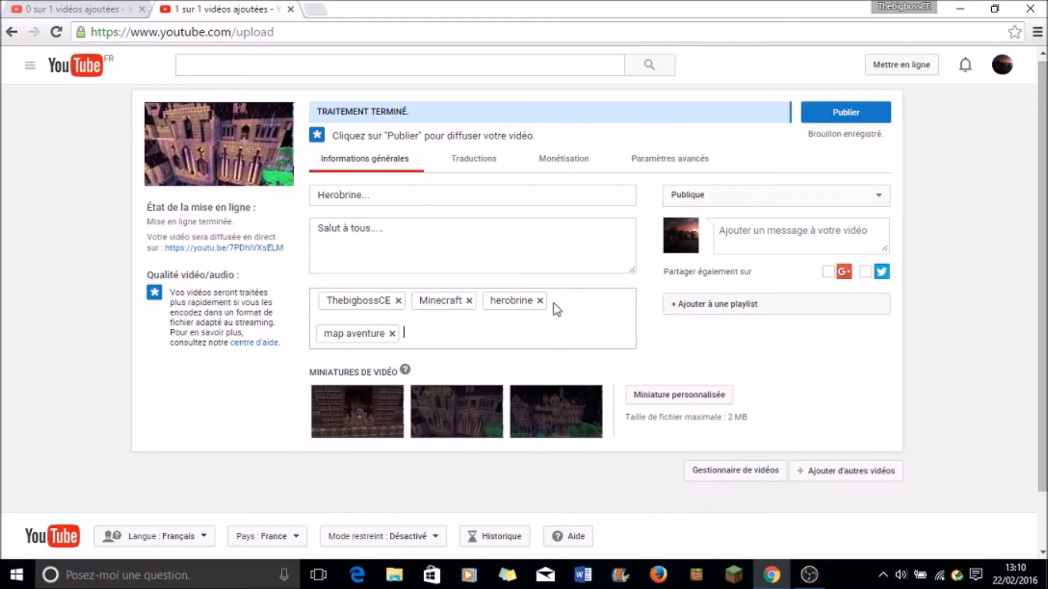
Step: Add a "bande-annonce" tag to the video, correcting its spelling, and remove it again
type("bande-ce")
key("Return")
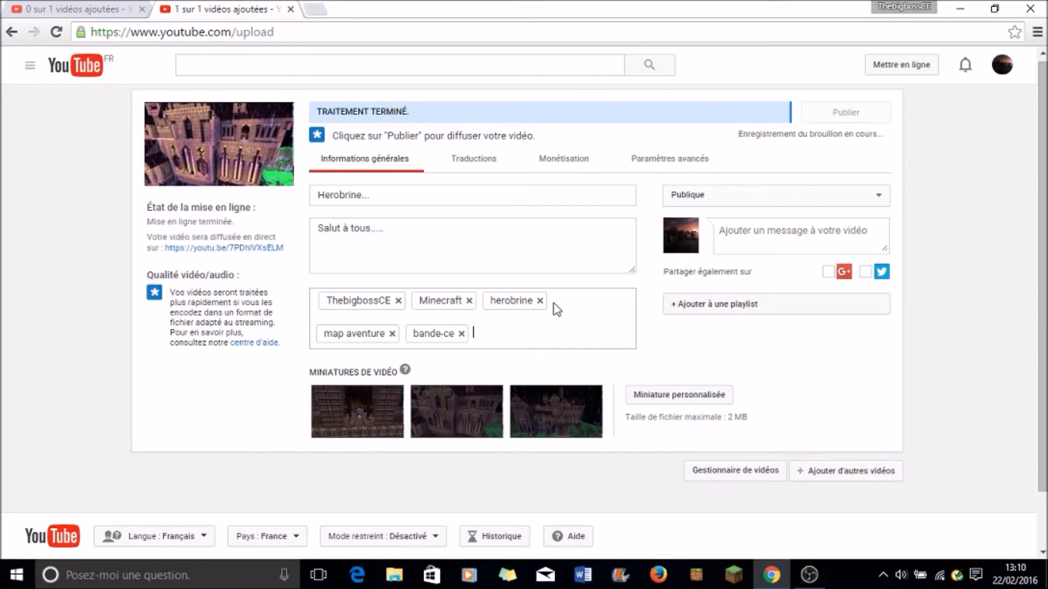
key("BackSpace")
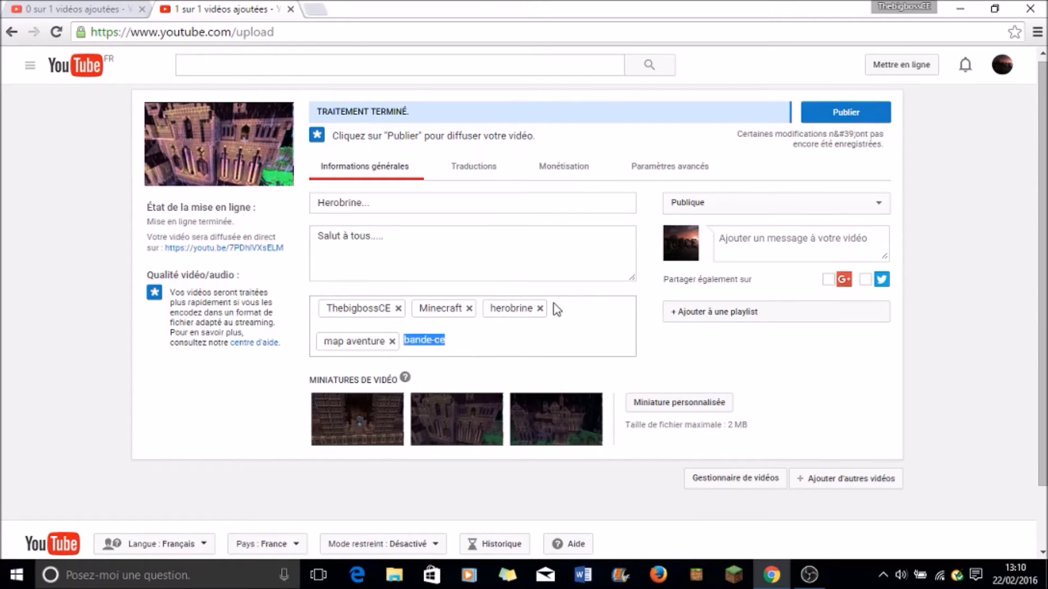
left_click(448, 341)
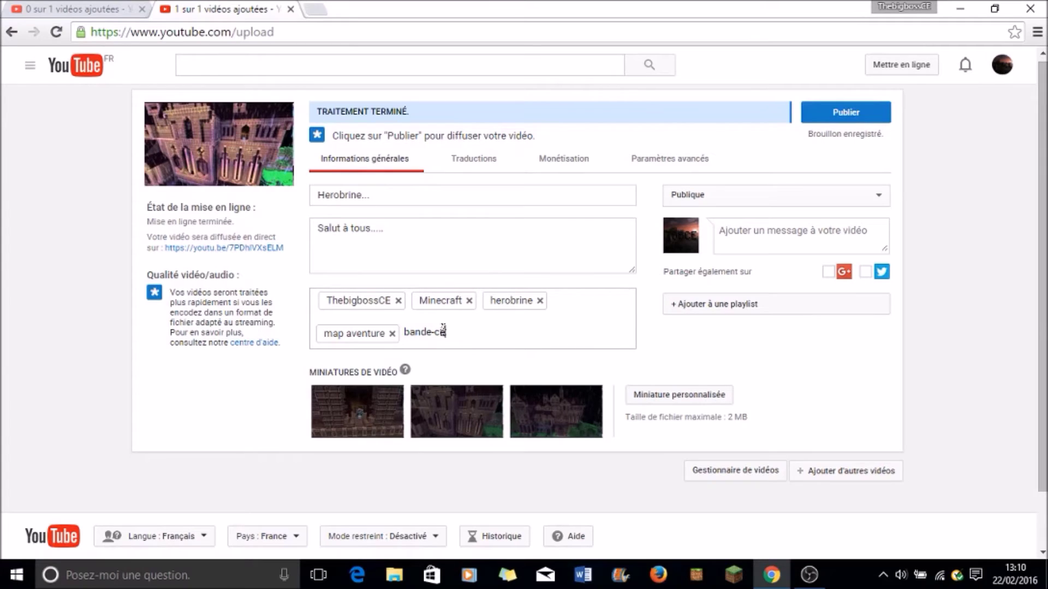
key("BackSpace")
key("BackSpace")
type("annonce")
key("Return")
left_click(489, 334)
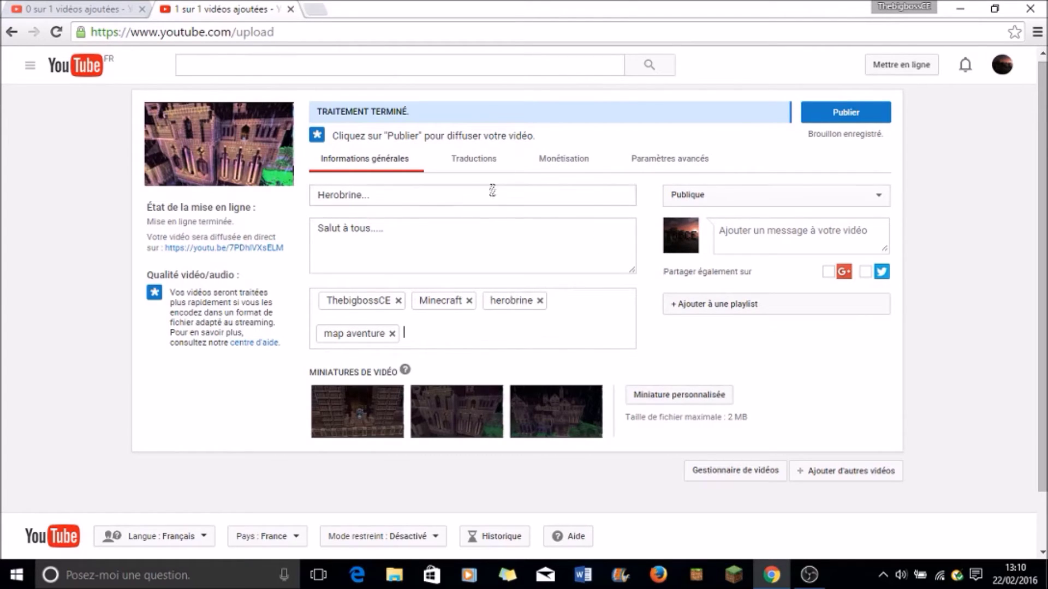
Step: Examine the video's translation options, including the original title and description and the choice of target language
left_click(493, 170)
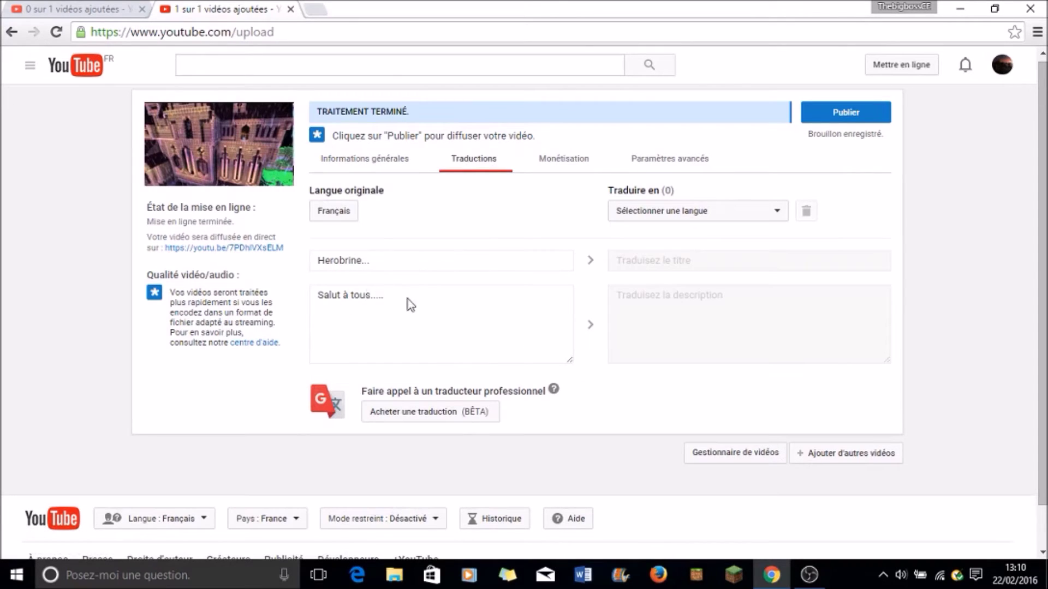
left_click_drag(409, 304, 310, 290)
left_click(348, 285)
left_click(677, 212)
left_click(868, 211)
left_click(557, 163)
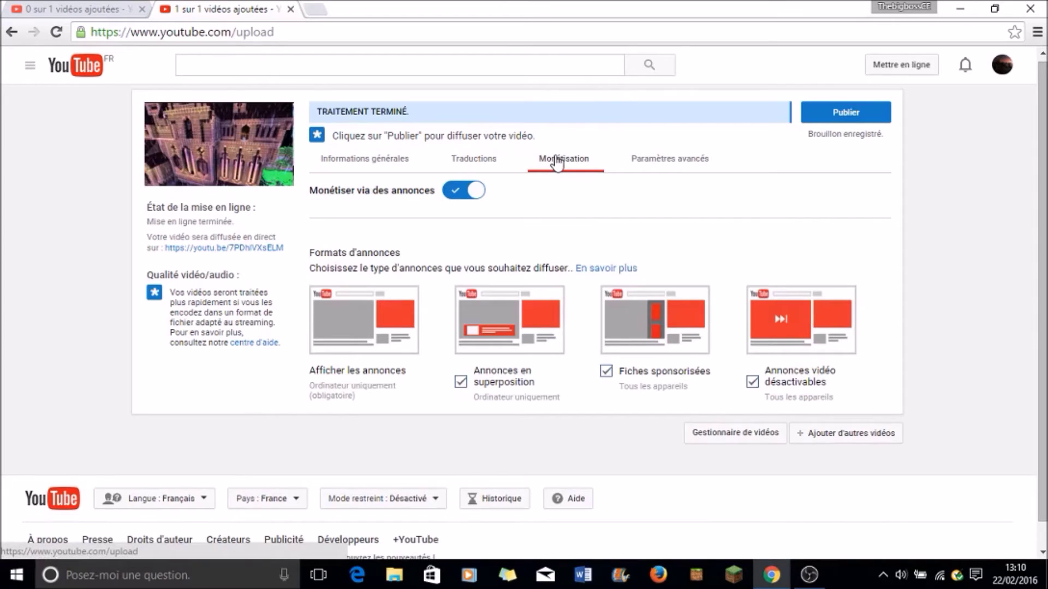
left_click(487, 164)
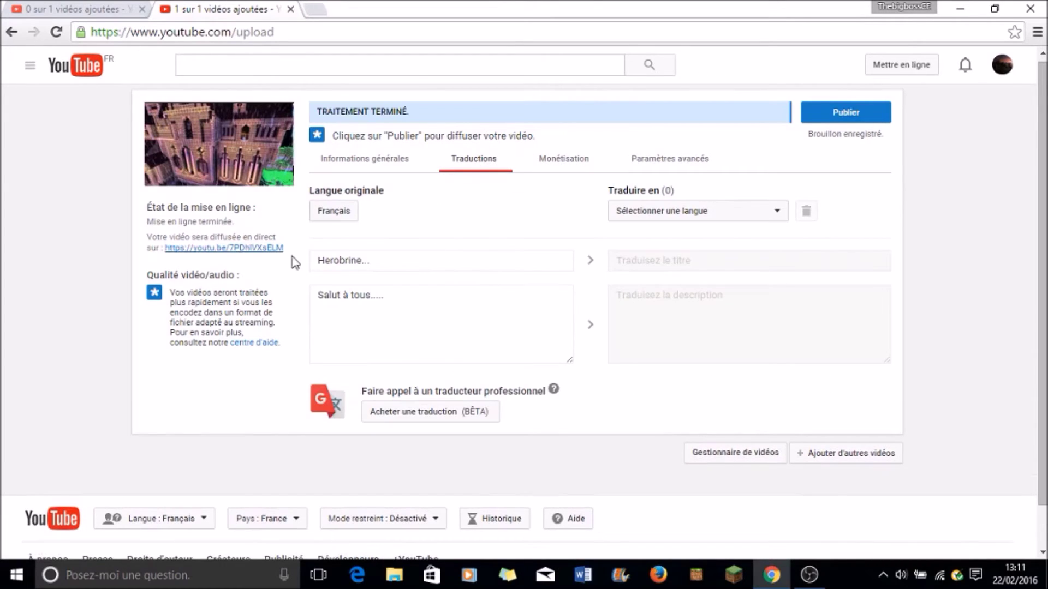
Step: Review the video's monetisation settings, including the switch for monetising through ads
left_click(558, 162)
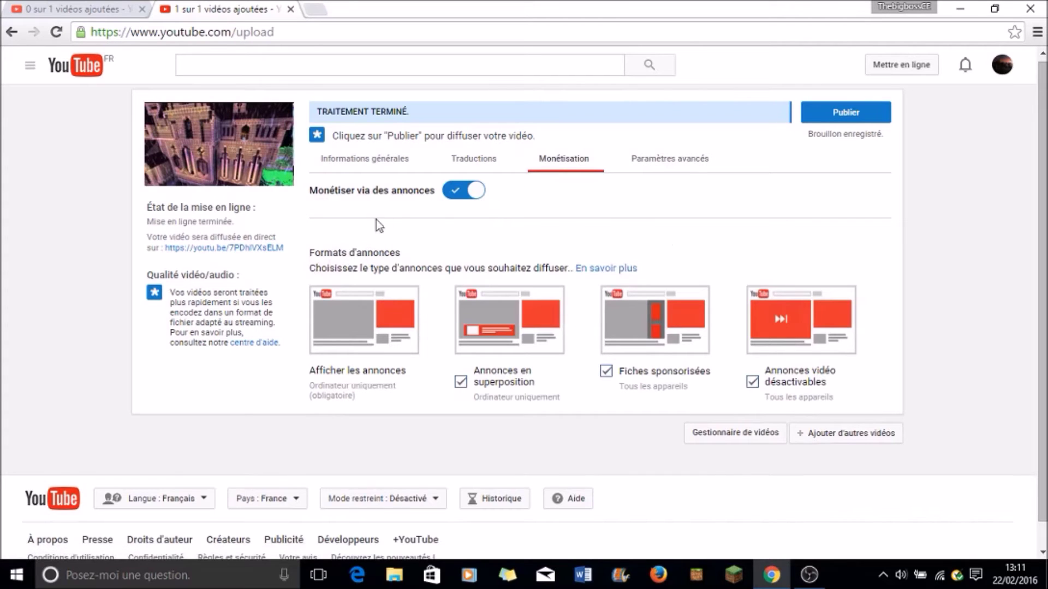
left_click(456, 192)
left_click(474, 199)
left_click_drag(304, 197, 351, 193)
triple_click(309, 195)
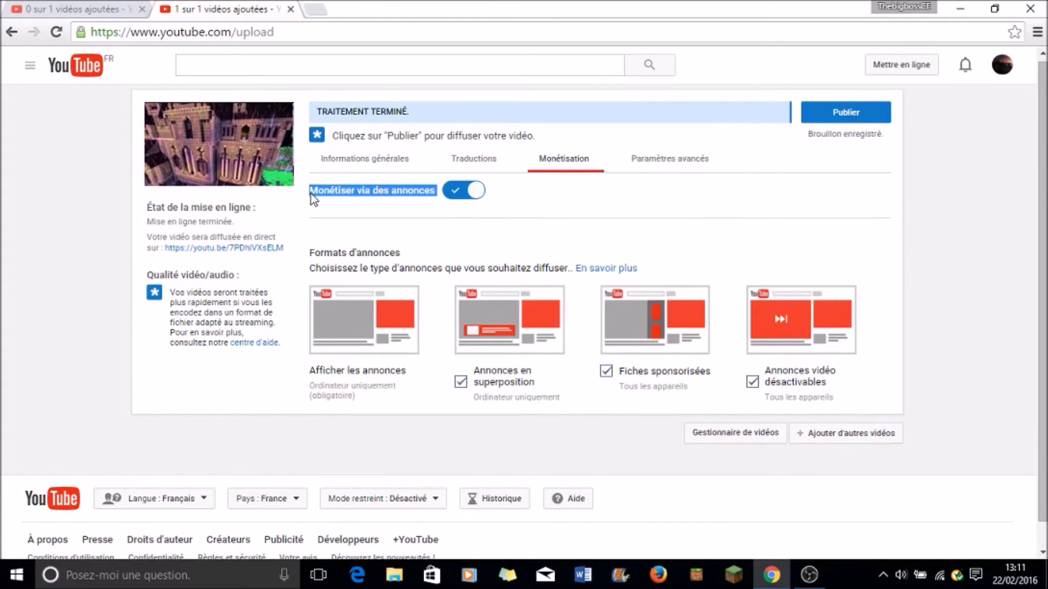
left_click(355, 198)
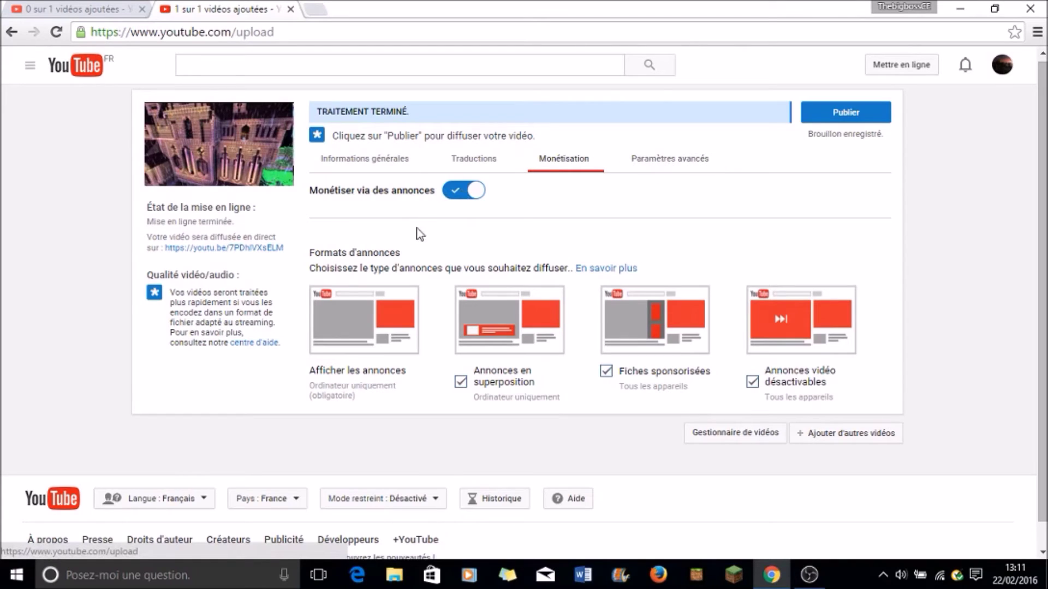
Step: In the video's advanced settings, set the displayed comments to "Tous"
left_click(655, 162)
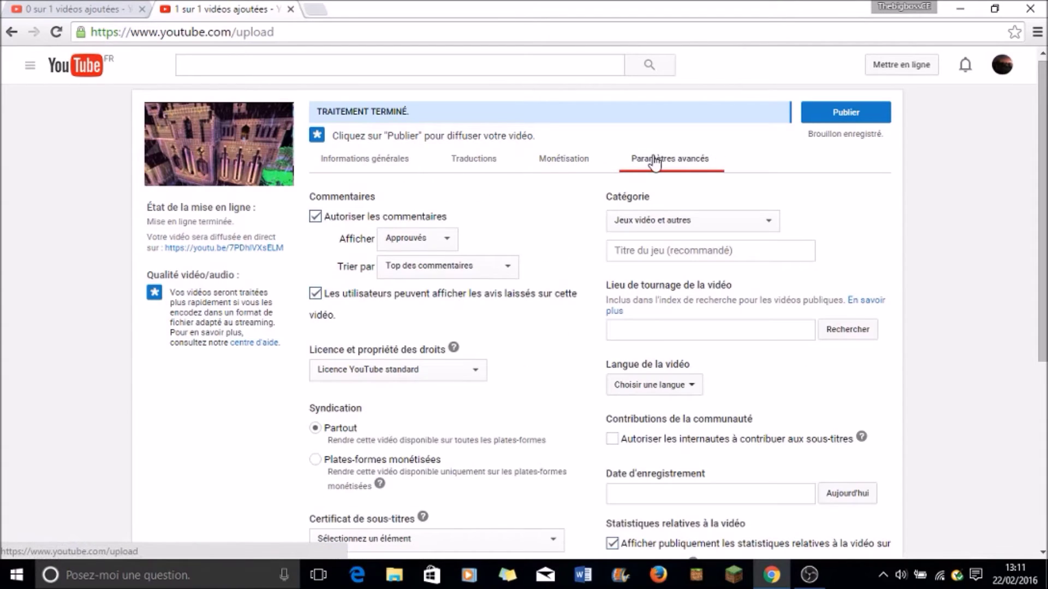
scroll(620, 159, "down", 3)
scroll(613, 164, "up", 3)
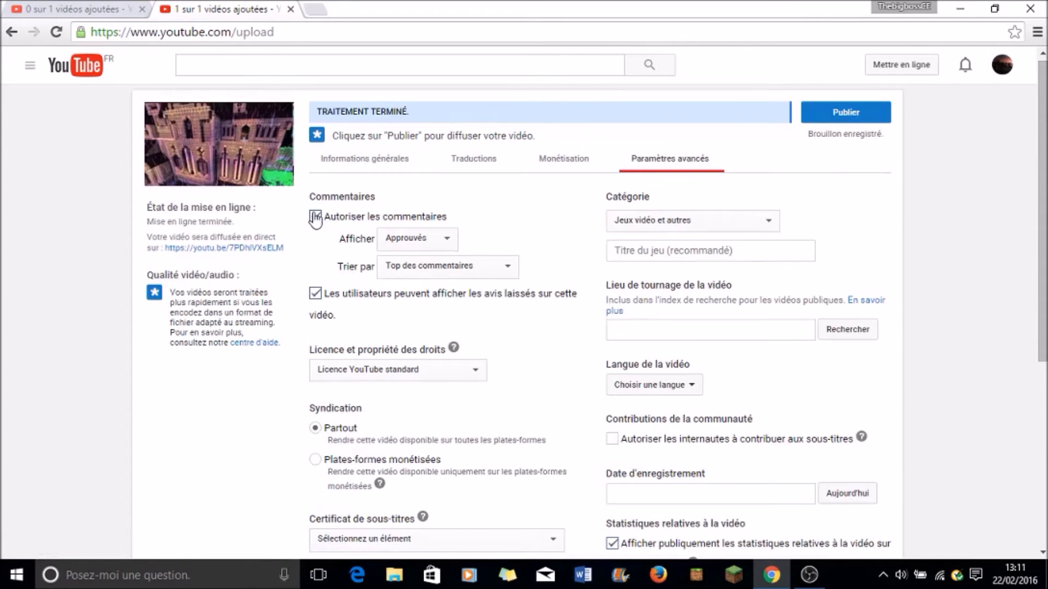
left_click(434, 240)
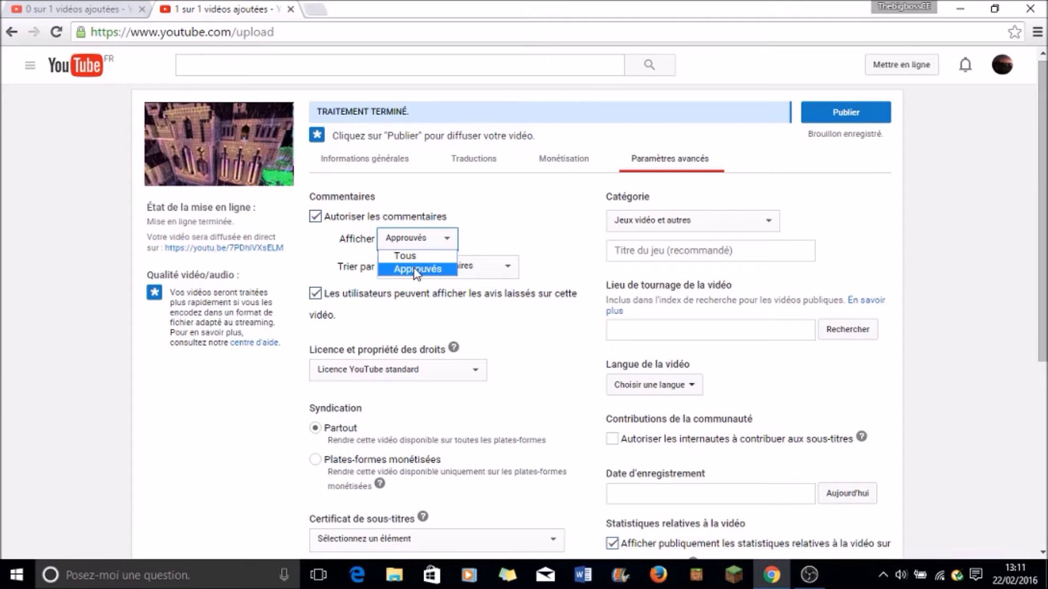
left_click(470, 243)
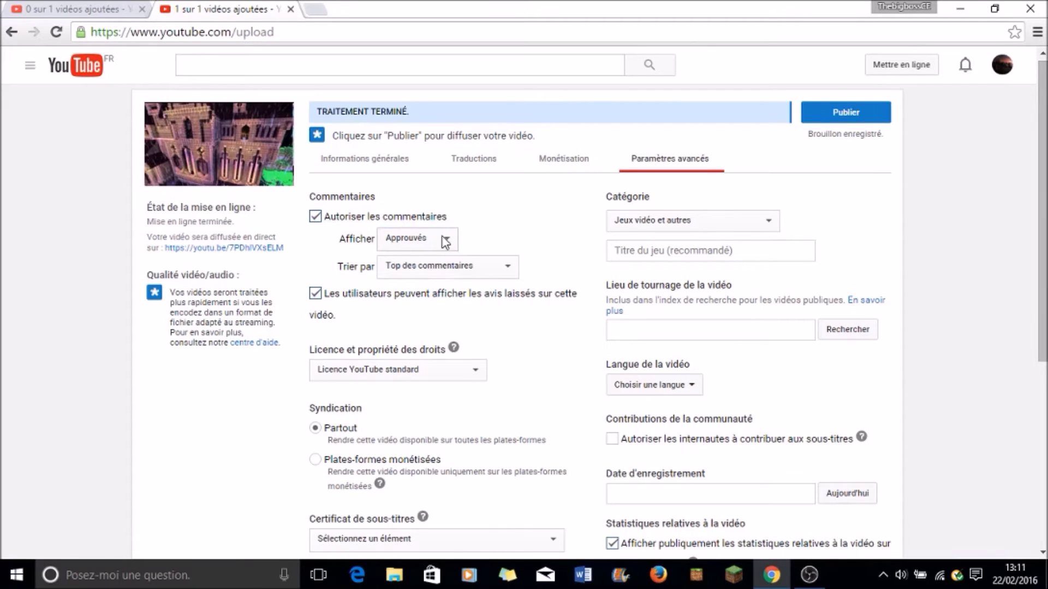
left_click(445, 242)
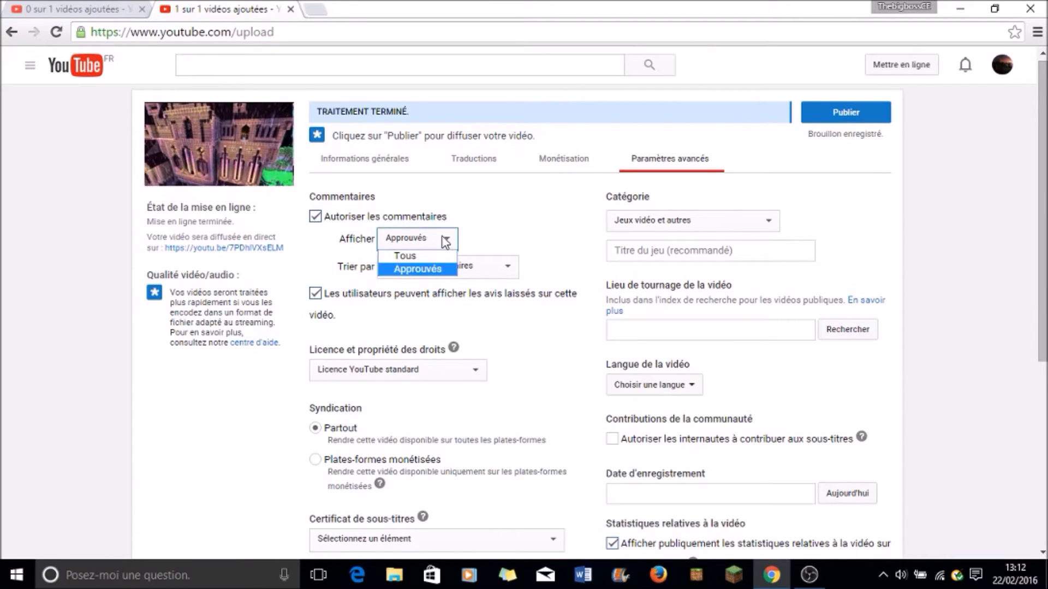
left_click(407, 260)
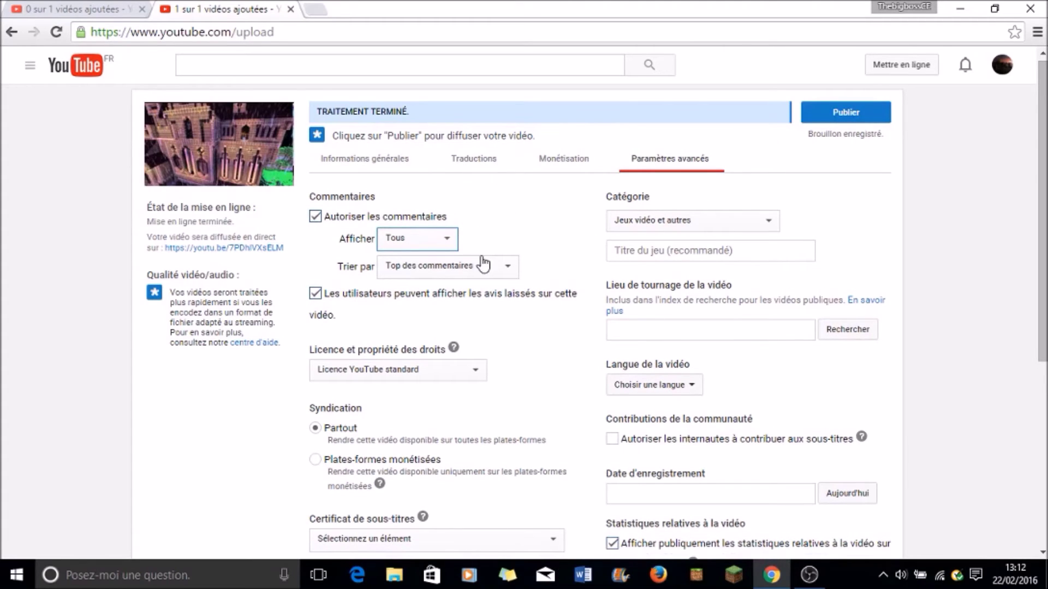
Step: Sort the video's comments by "Les plus récents d'abord", keeping all comments displayed
left_click(451, 241)
left_click(435, 242)
left_click(446, 274)
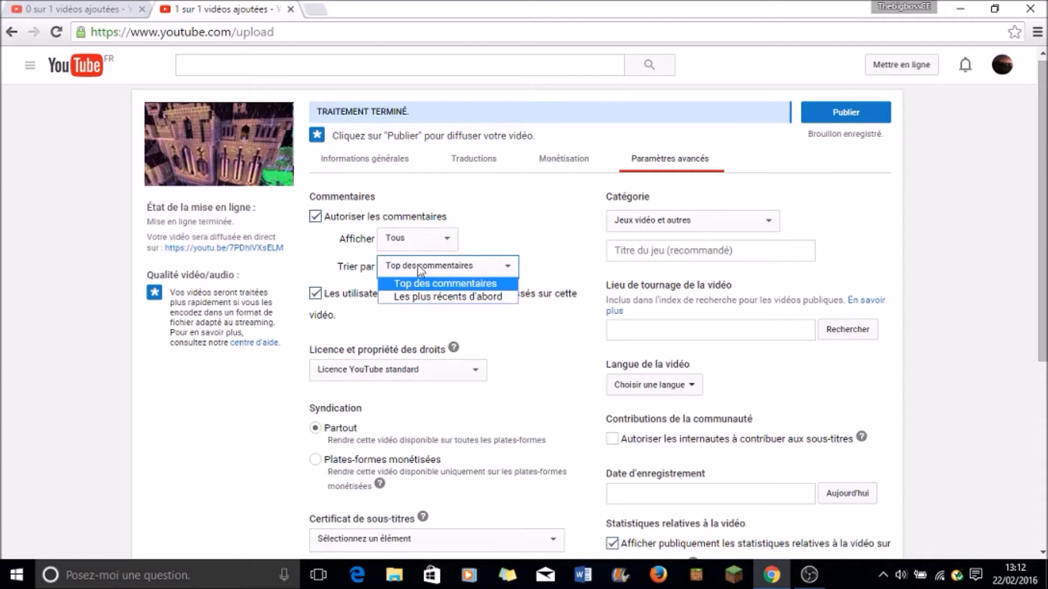
left_click(413, 302)
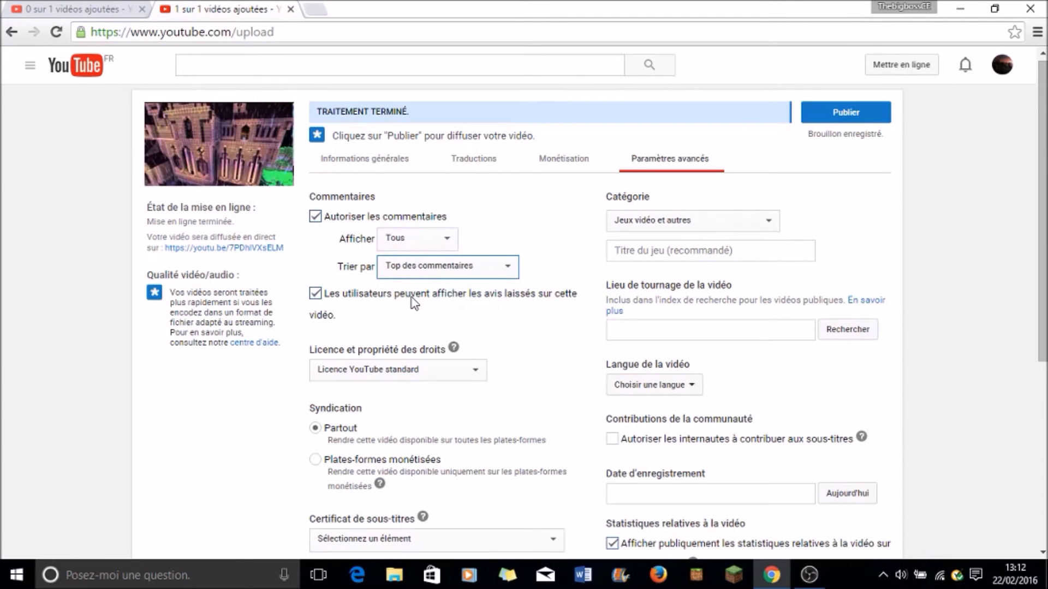
Step: Turn off the option that lets users see the ratings left on this video
left_click(315, 300)
left_click_drag(341, 301, 434, 319)
left_click(374, 307)
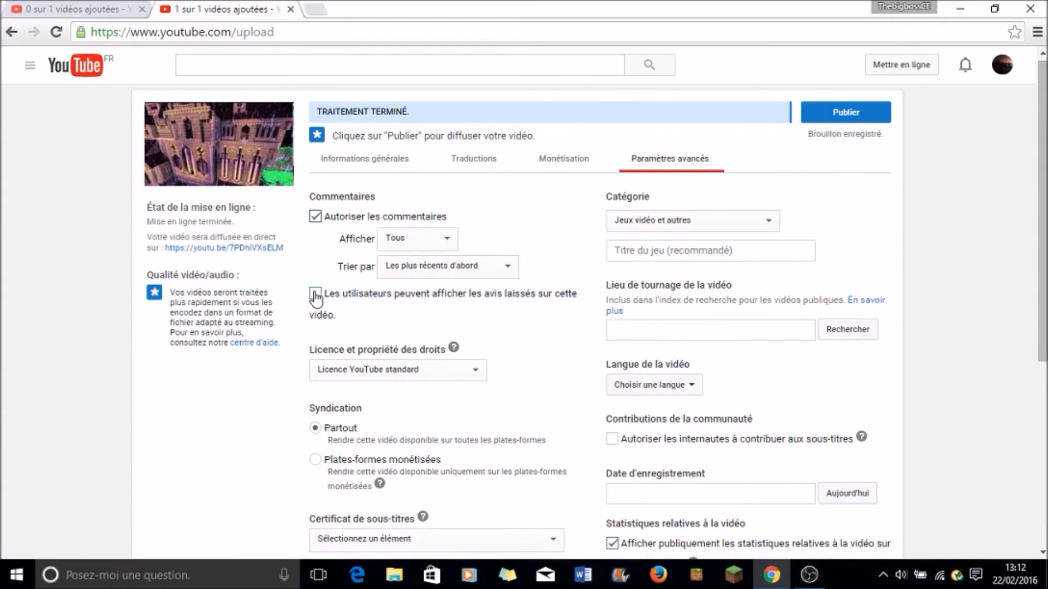
left_click(315, 297)
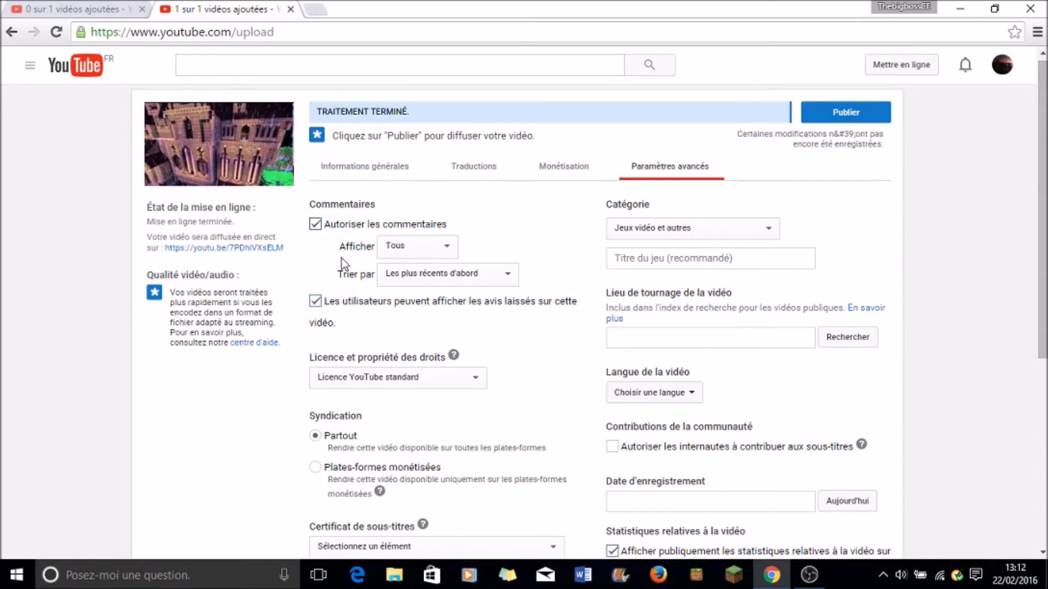
left_click_drag(330, 300, 643, 328)
left_click(542, 302)
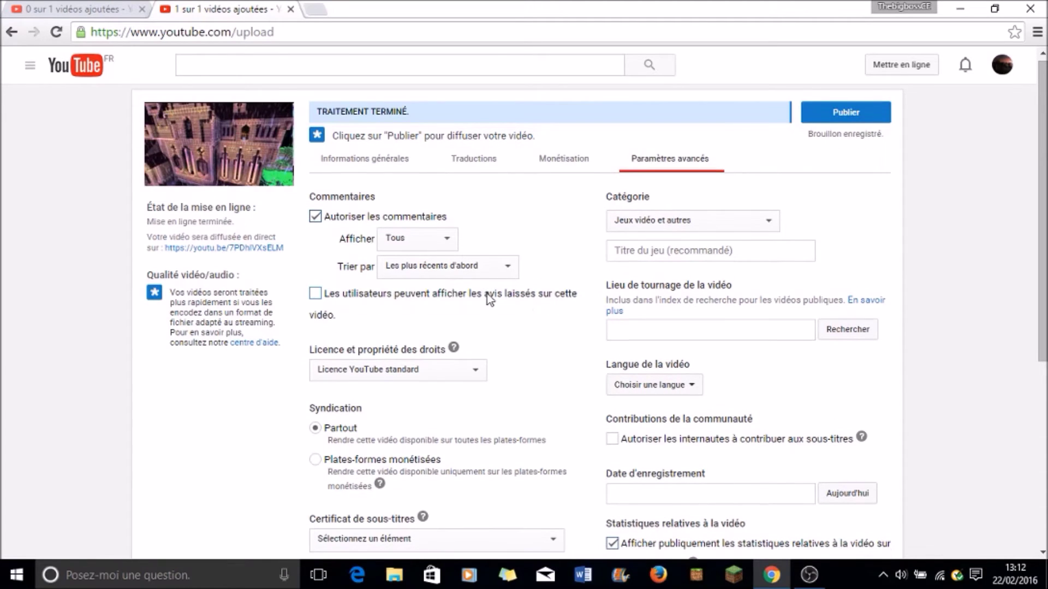
Step: Examine the licence and rights ownership choices, including the Creative Commons – Attribution option, without changing the licence
scroll(487, 294, "down", 3)
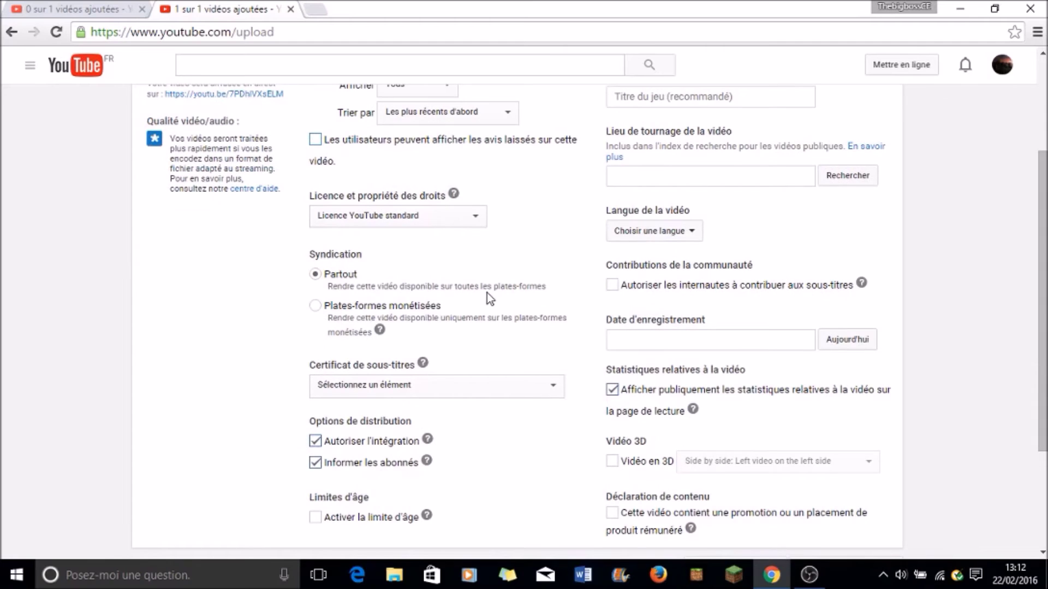
scroll(487, 292, "up", 3)
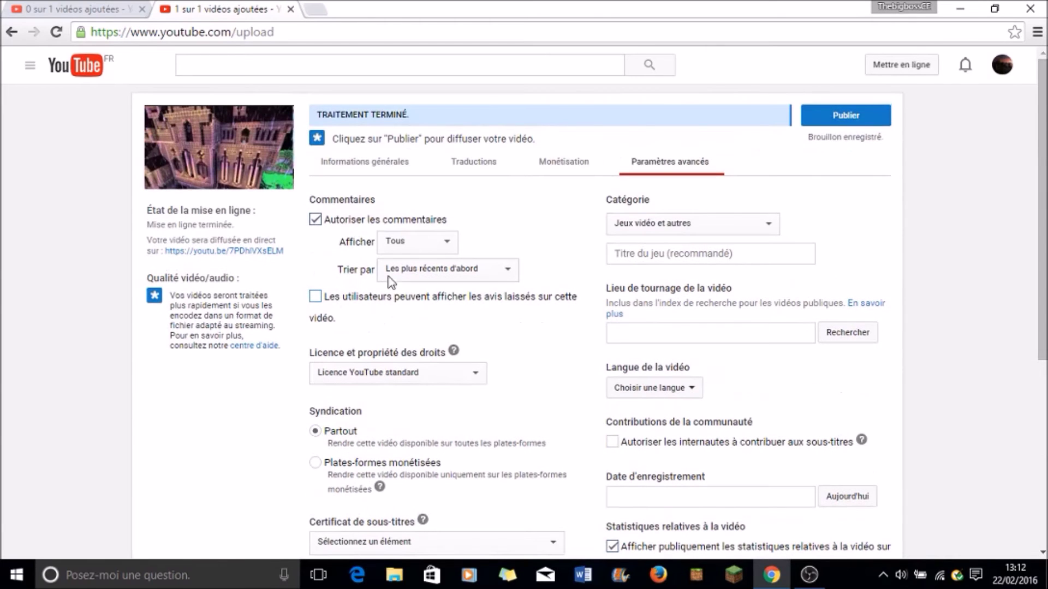
scroll(391, 339, "down", 6)
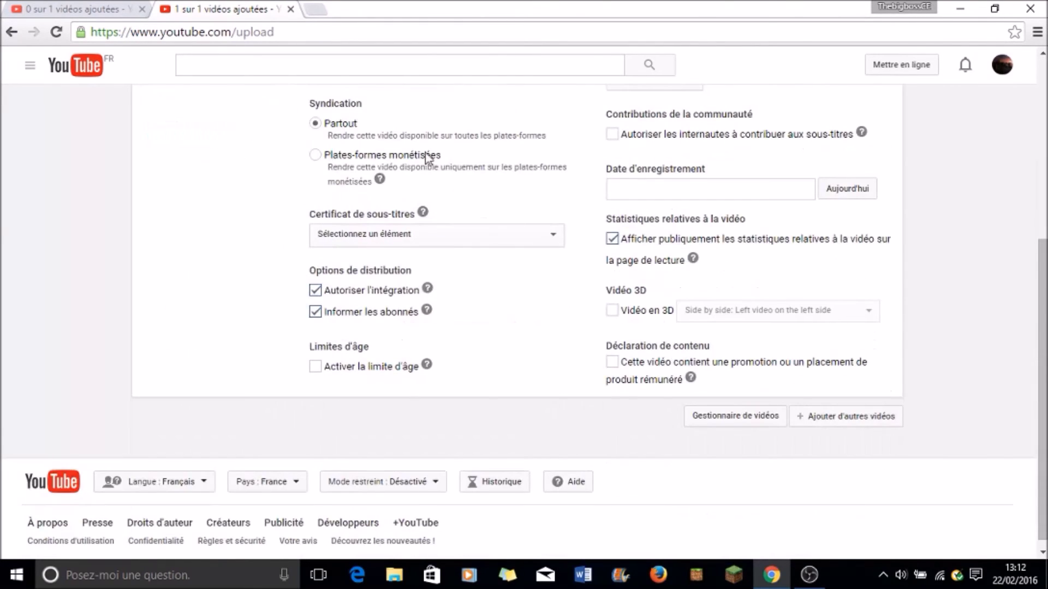
scroll(436, 191, "up", 3)
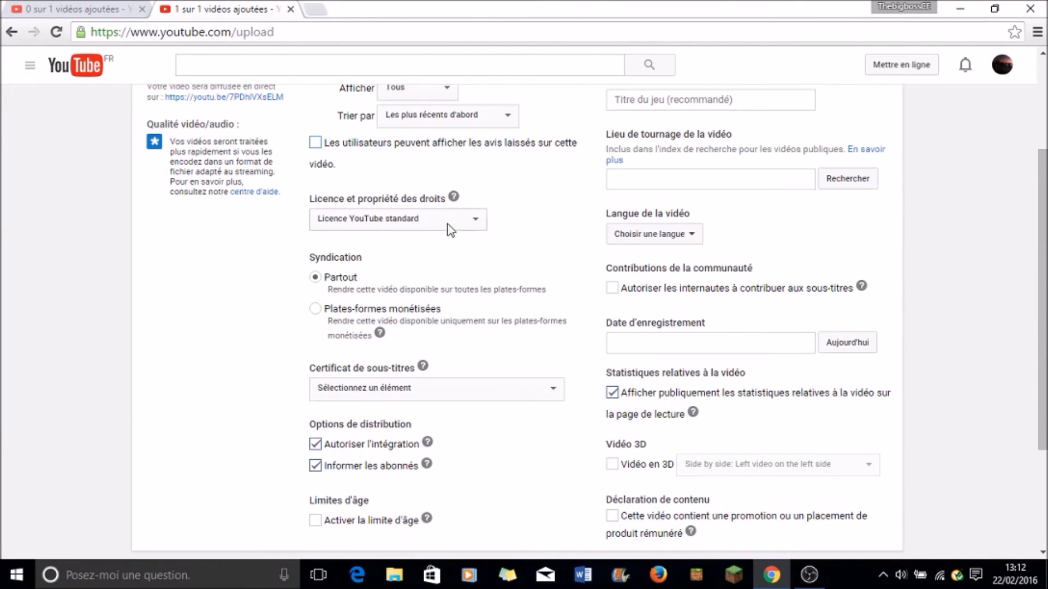
left_click(413, 220)
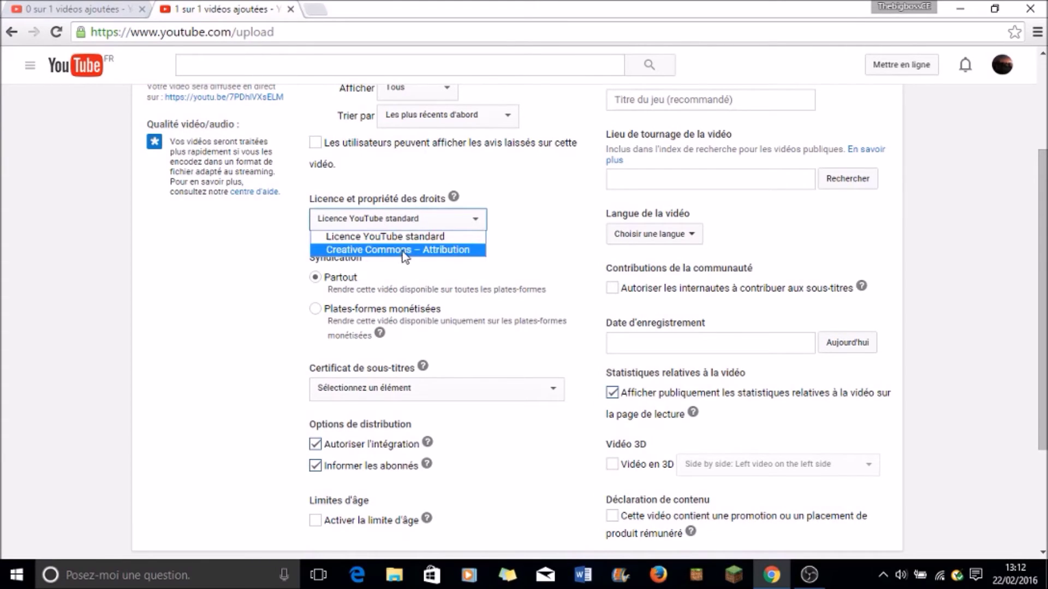
left_click(517, 231)
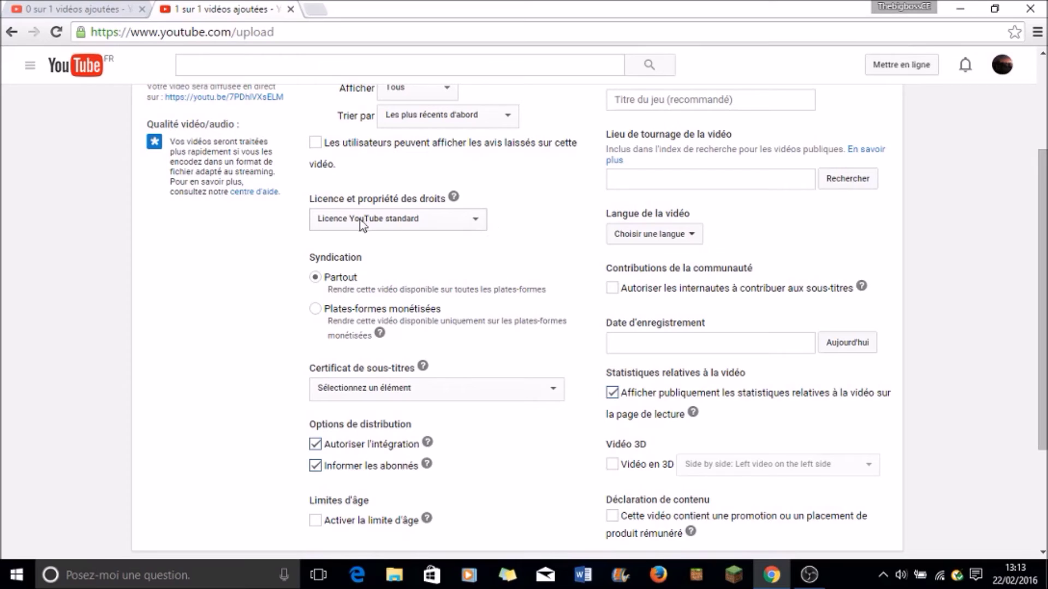
left_click(477, 224)
left_click(499, 218)
Step: Review the syndication descriptions and set the video's syndication to "Plates-formes monétisées"
left_click_drag(328, 289, 571, 296)
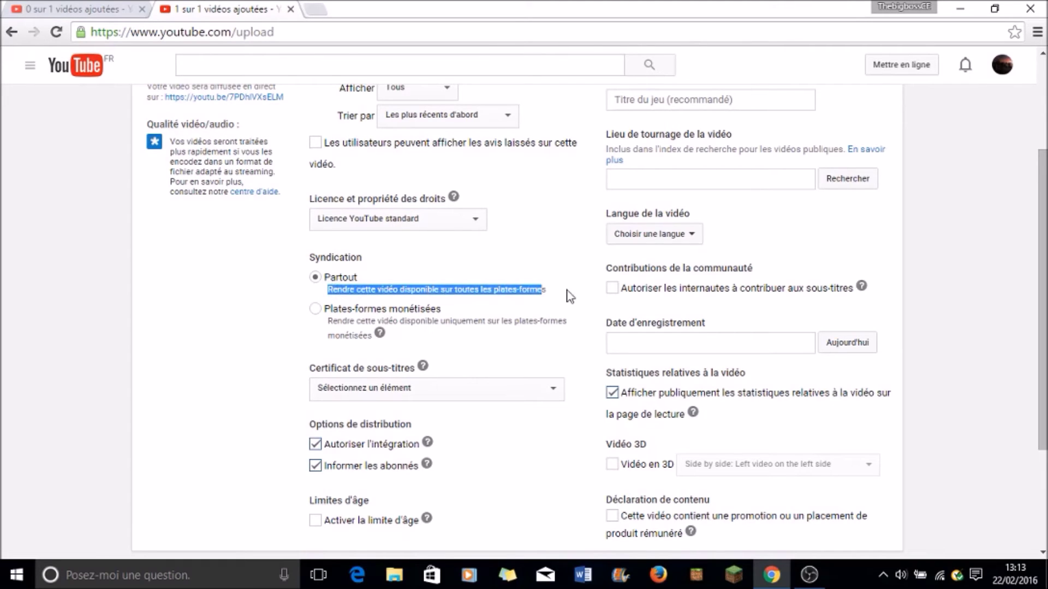
left_click(330, 283)
left_click(316, 310)
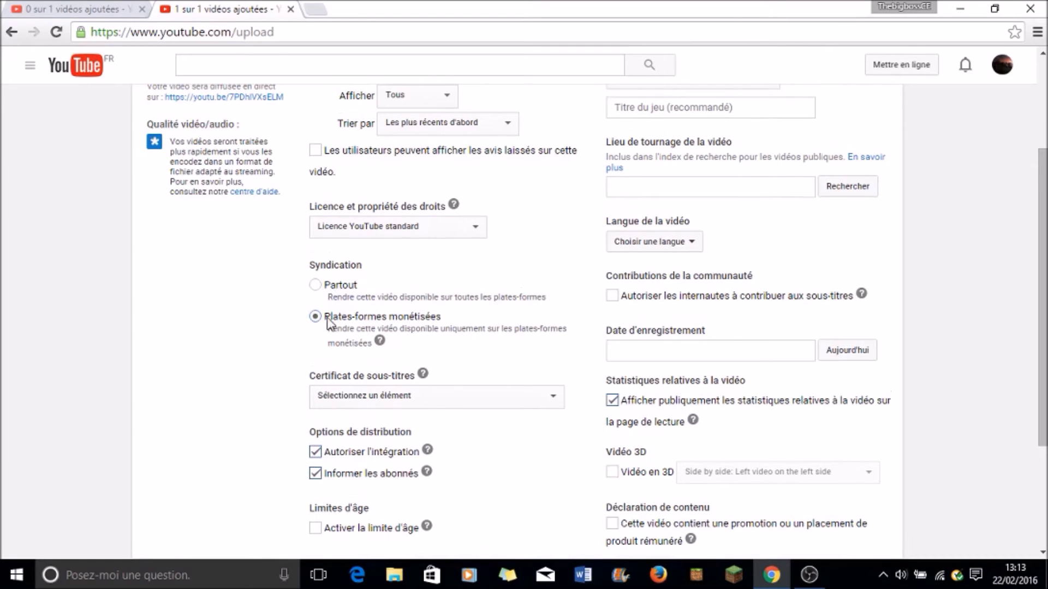
left_click_drag(329, 328, 391, 355)
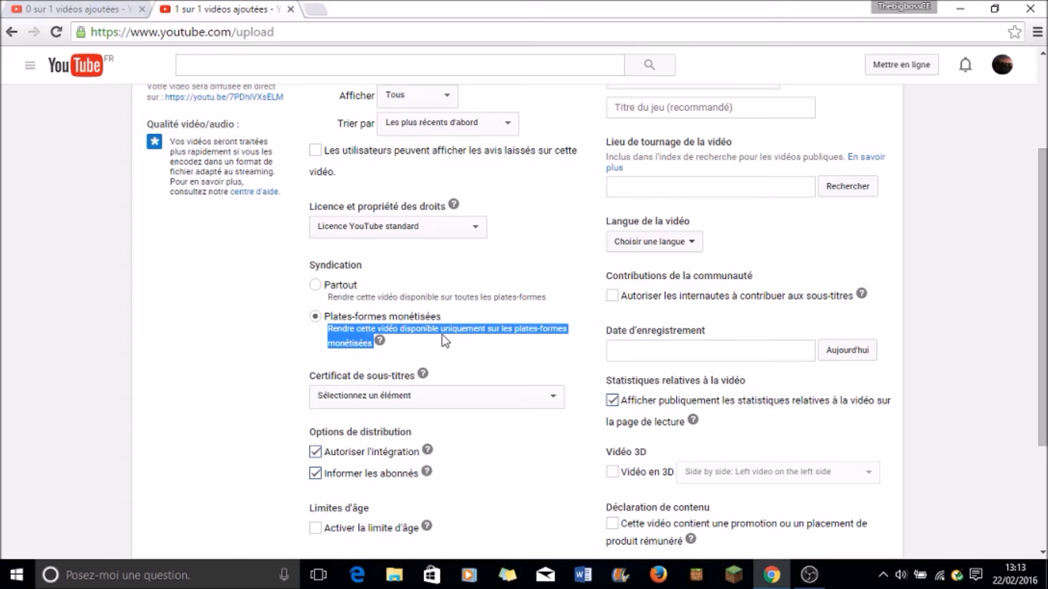
scroll(446, 341, "down", 1)
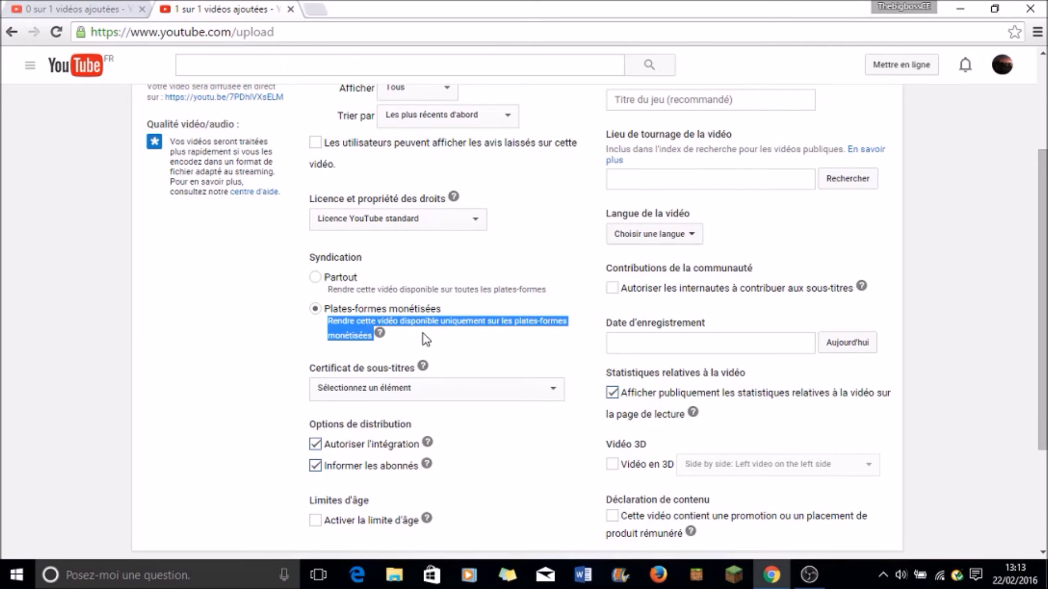
left_click(281, 352)
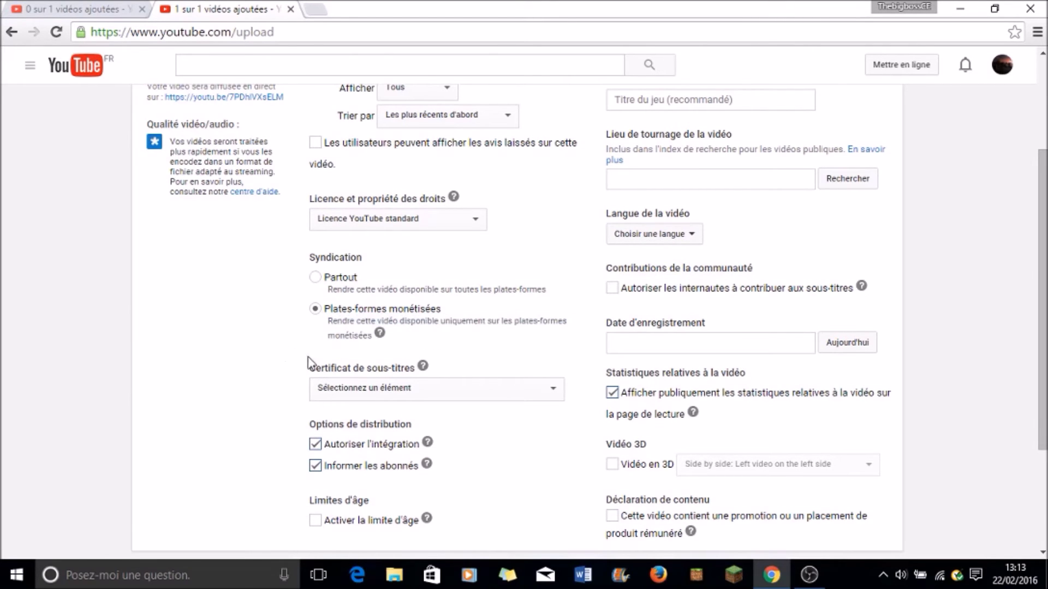
Step: Examine the available caption certificate choices without selecting one
scroll(311, 366, "down", 3)
left_click(380, 322)
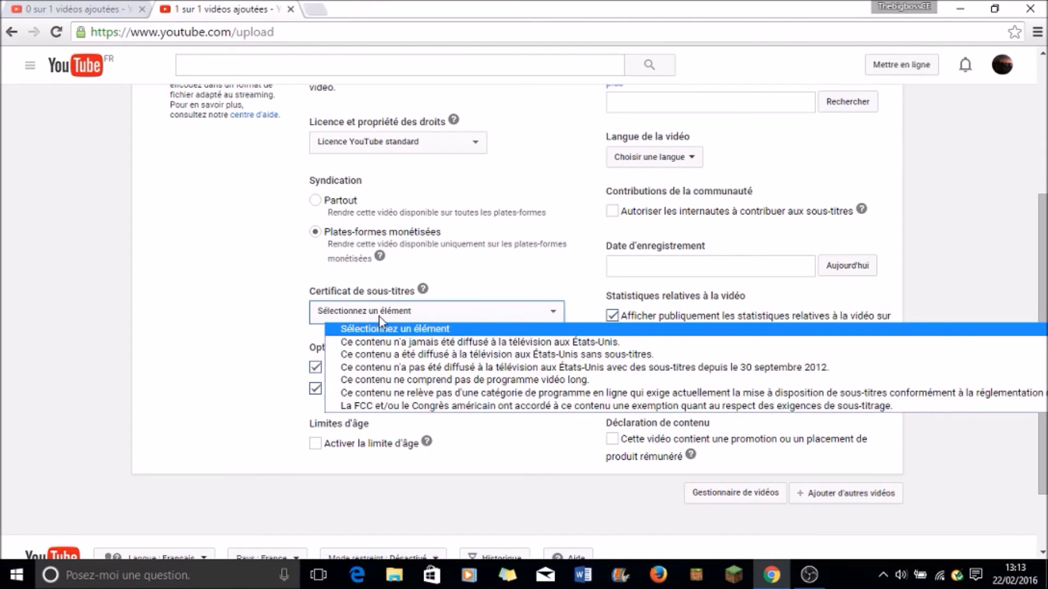
left_click(443, 315)
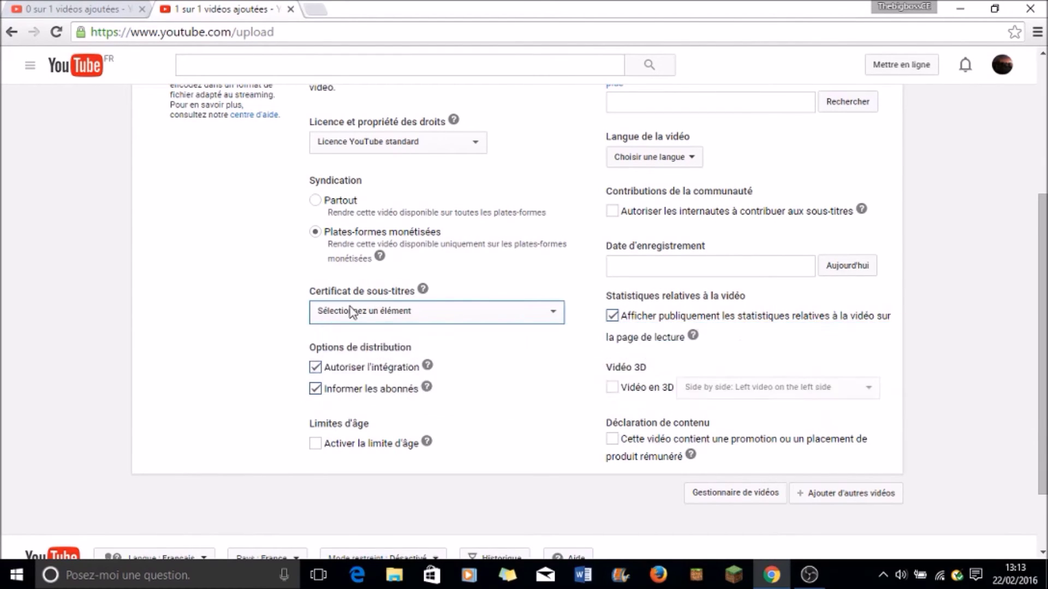
Step: Switch the embedding permission and the subscriber notification off and back on in the distribution options
left_click(316, 369)
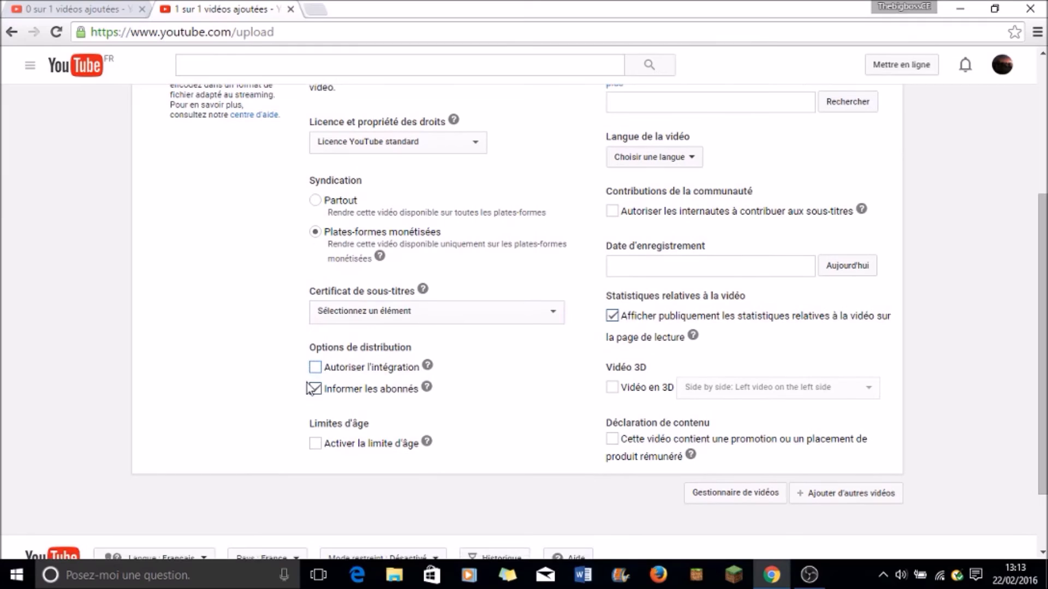
left_click(316, 368)
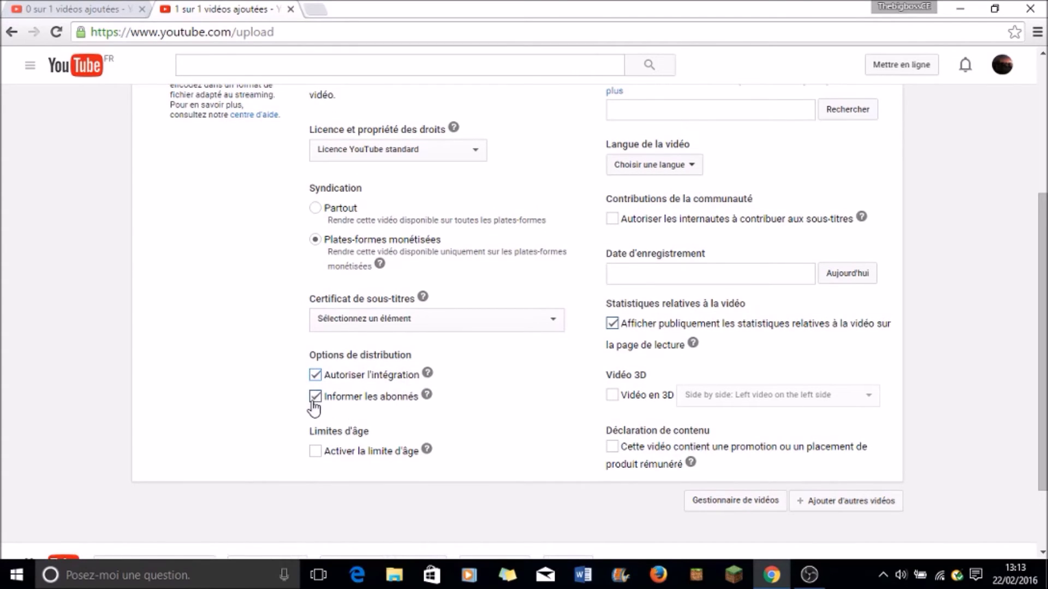
scroll(342, 316, "up", 4)
left_click(316, 226)
scroll(314, 306, "down", 5)
left_click(316, 302)
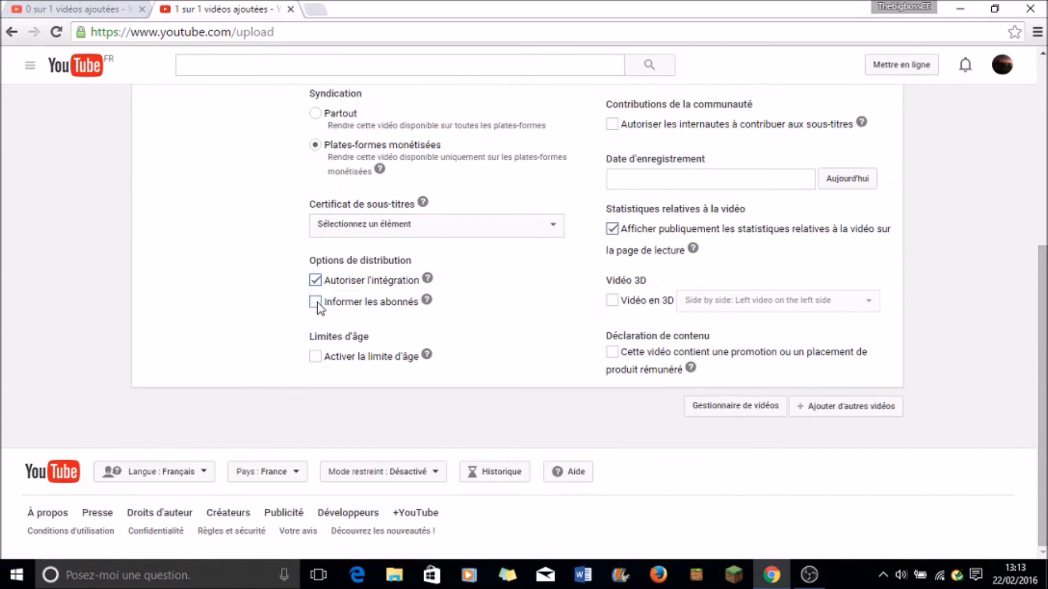
left_click(316, 304)
Step: Enable the age limit for the video and disable it again
left_click(315, 363)
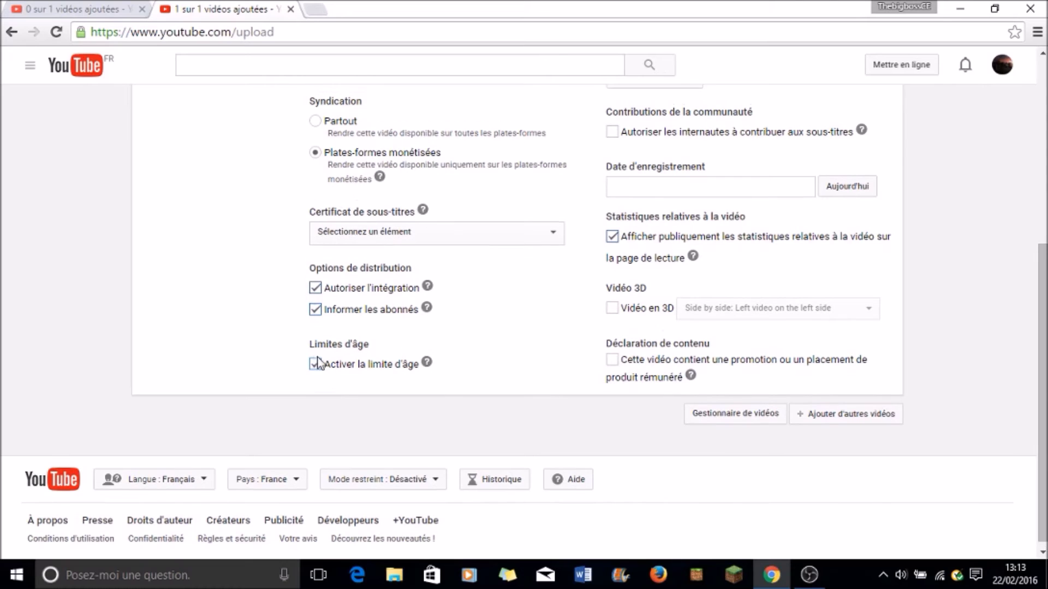
left_click(316, 365)
Step: Review the category choices, keep "Jeux vidéo et autres", and enter Minecraft as the game title
scroll(449, 379, "up", 5)
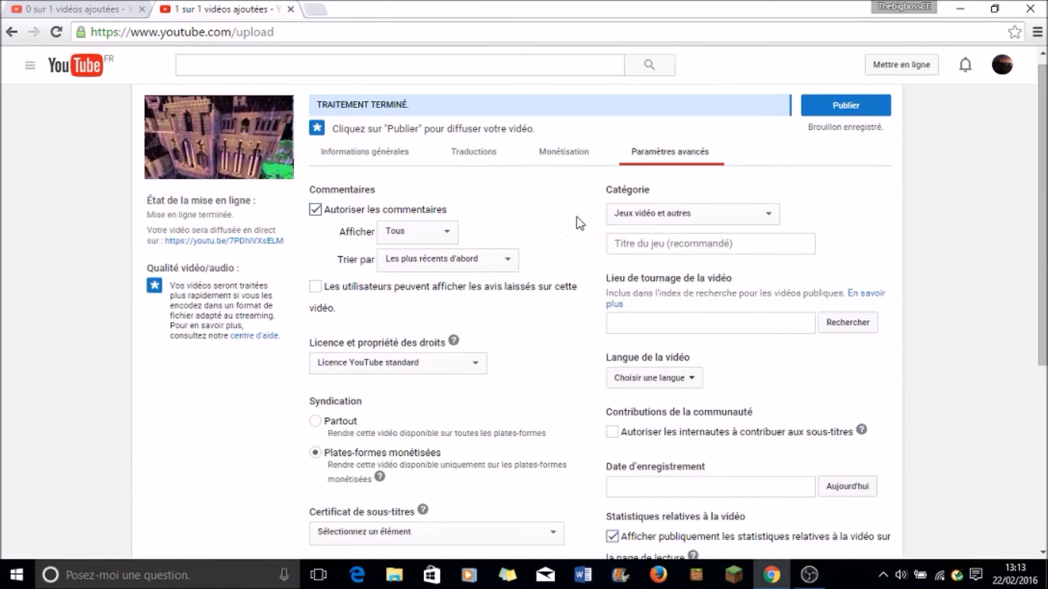
left_click(639, 218)
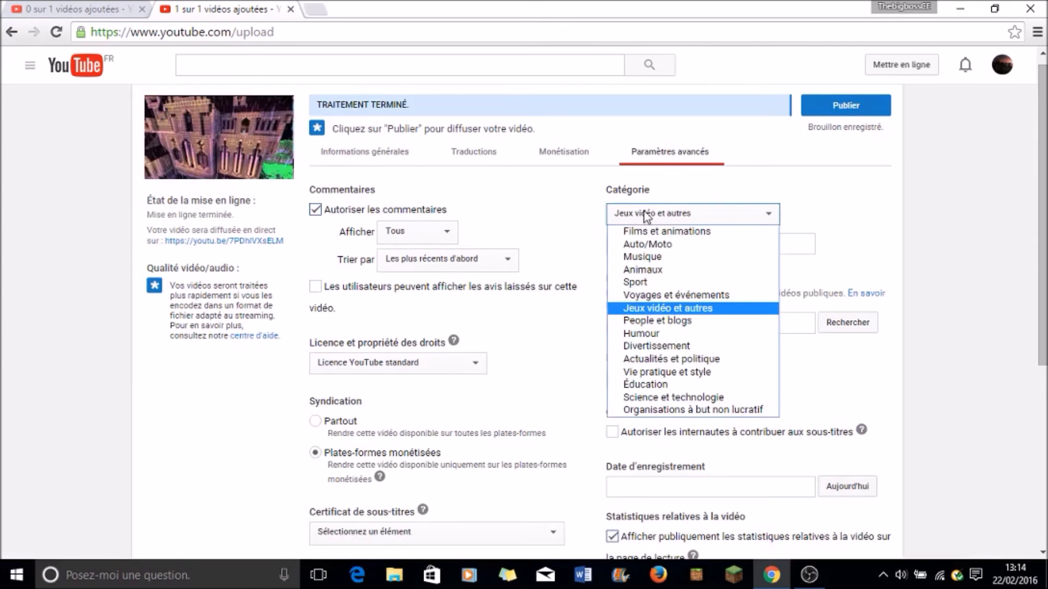
left_click(562, 234)
scroll(628, 207, "down", 1)
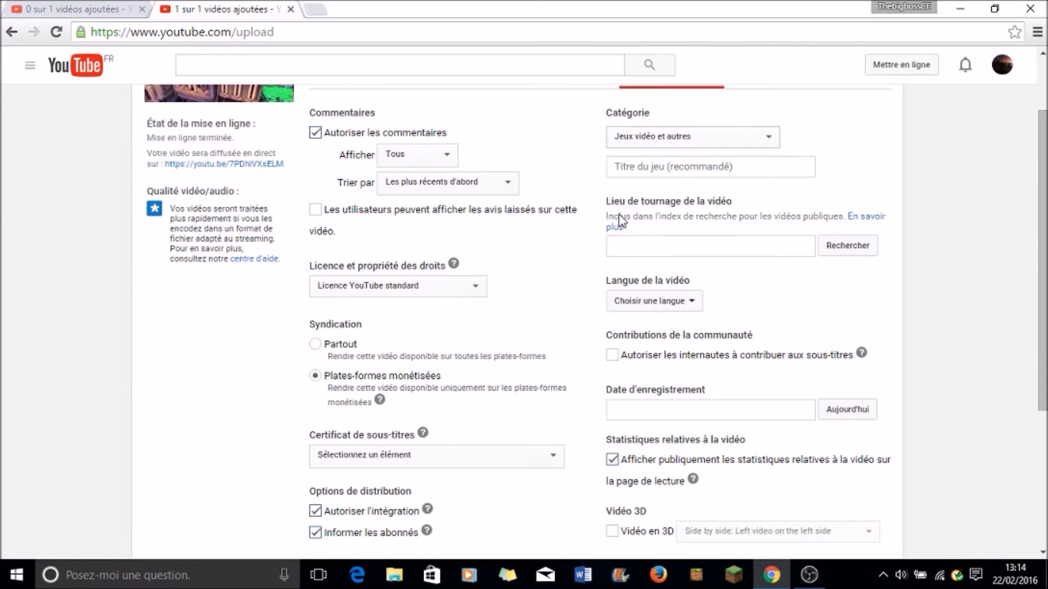
left_click(629, 169)
left_click(638, 169)
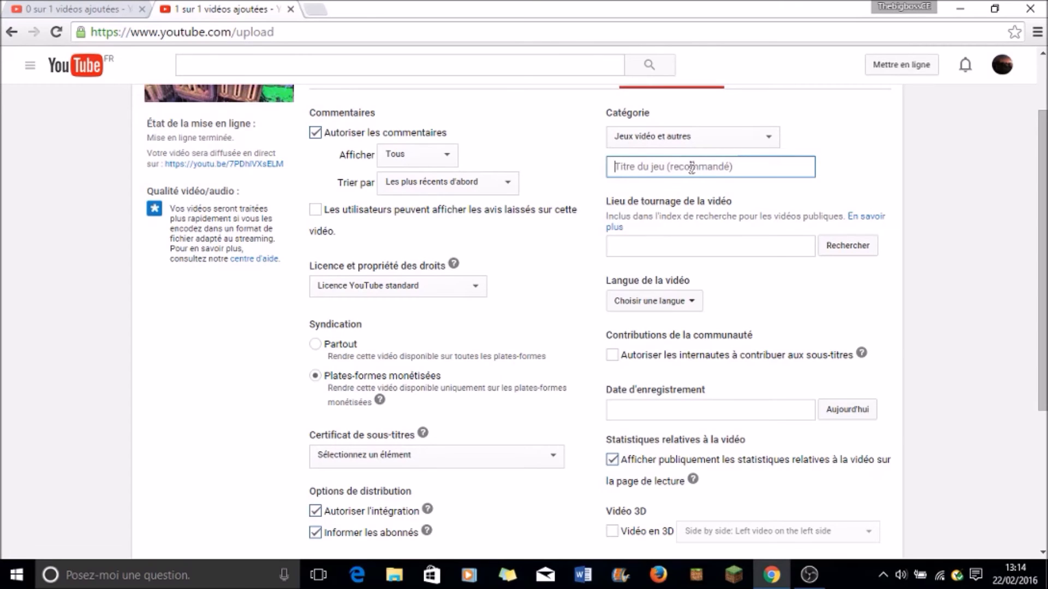
type("Minecraft")
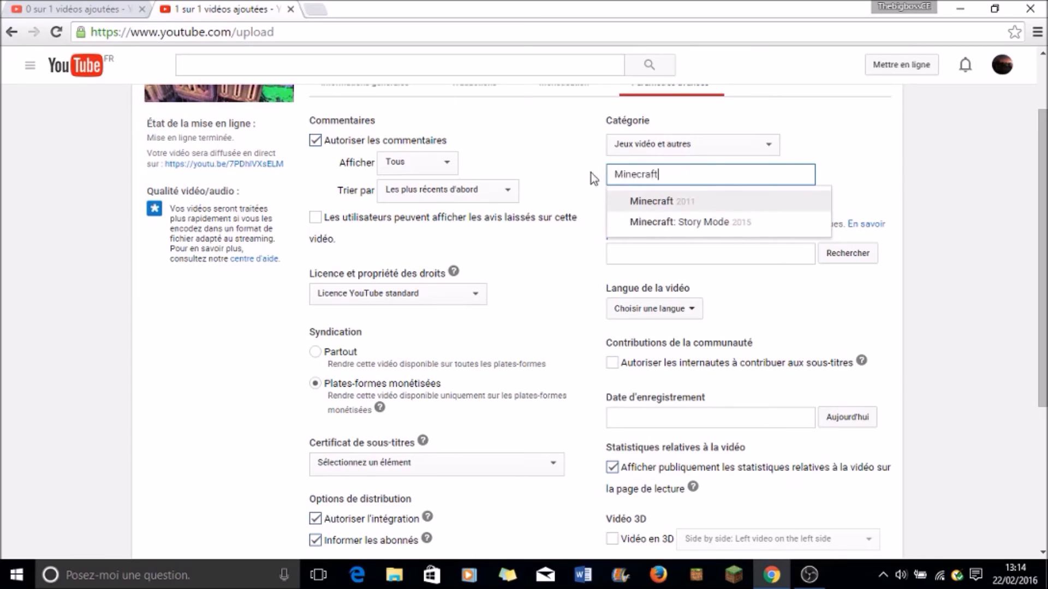
left_click(589, 176)
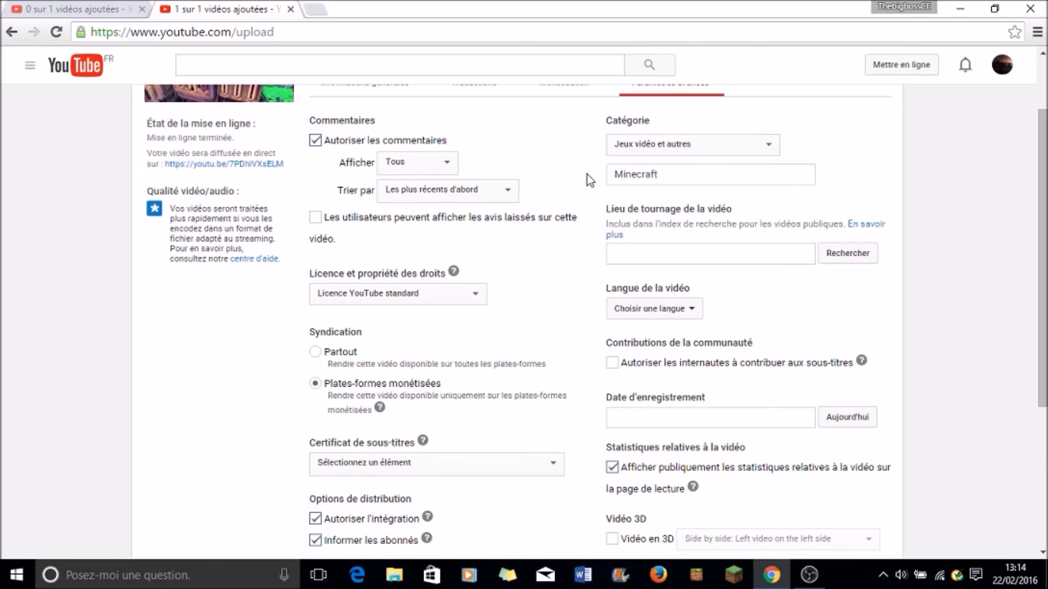
Step: Examine the filming location map, the video language setting and the option for community subtitle contributions
left_click(657, 255)
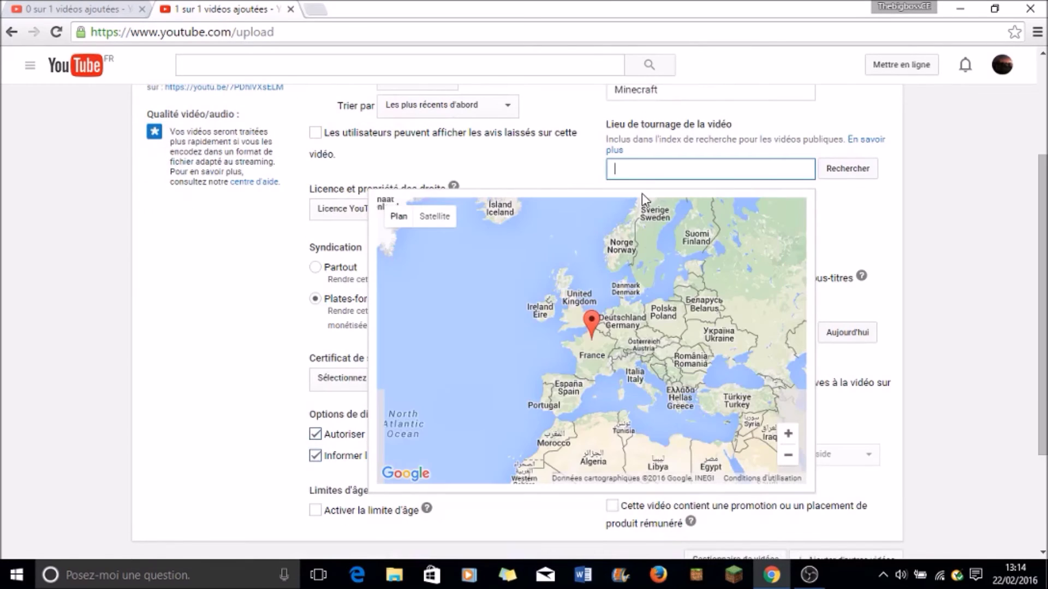
left_click(228, 284)
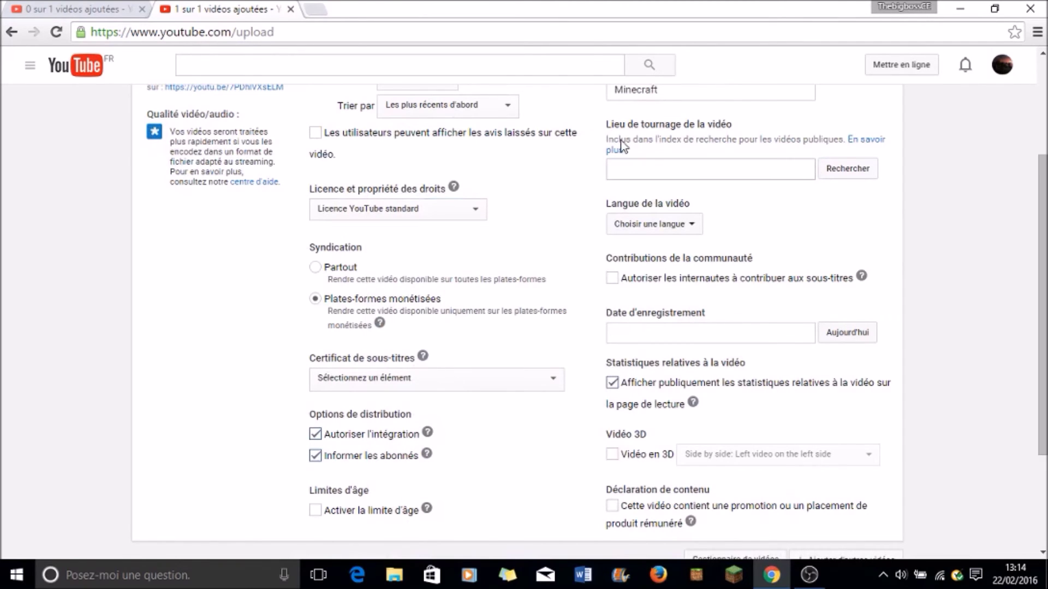
scroll(619, 140, "down", 2)
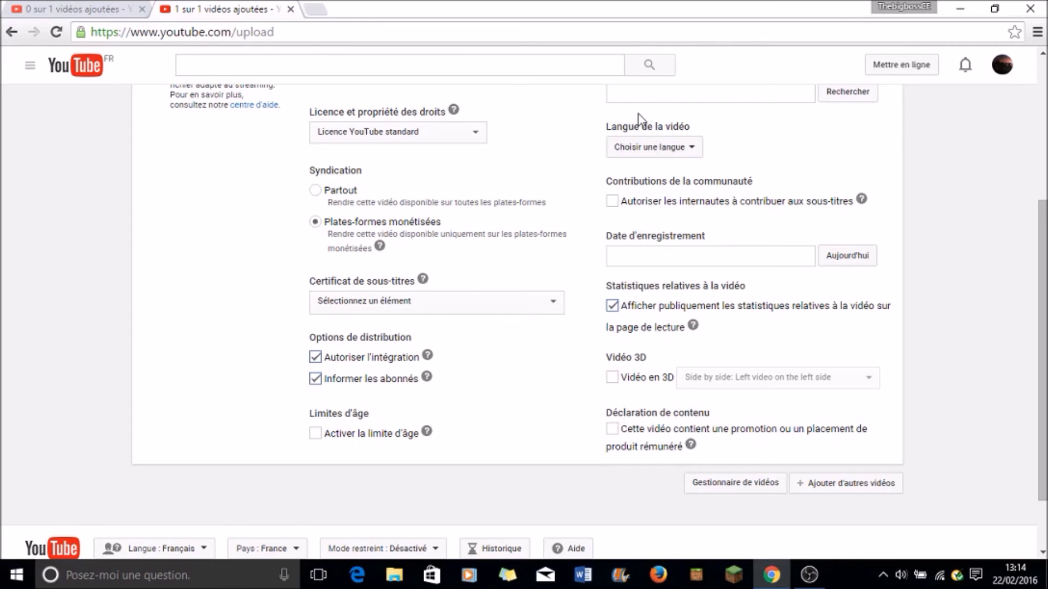
left_click_drag(671, 126, 691, 127)
left_click(601, 178)
left_click_drag(703, 202, 913, 191)
left_click(670, 208)
Step: Turn off the public display of the video's statistics on the watch page
left_click_drag(669, 307, 892, 314)
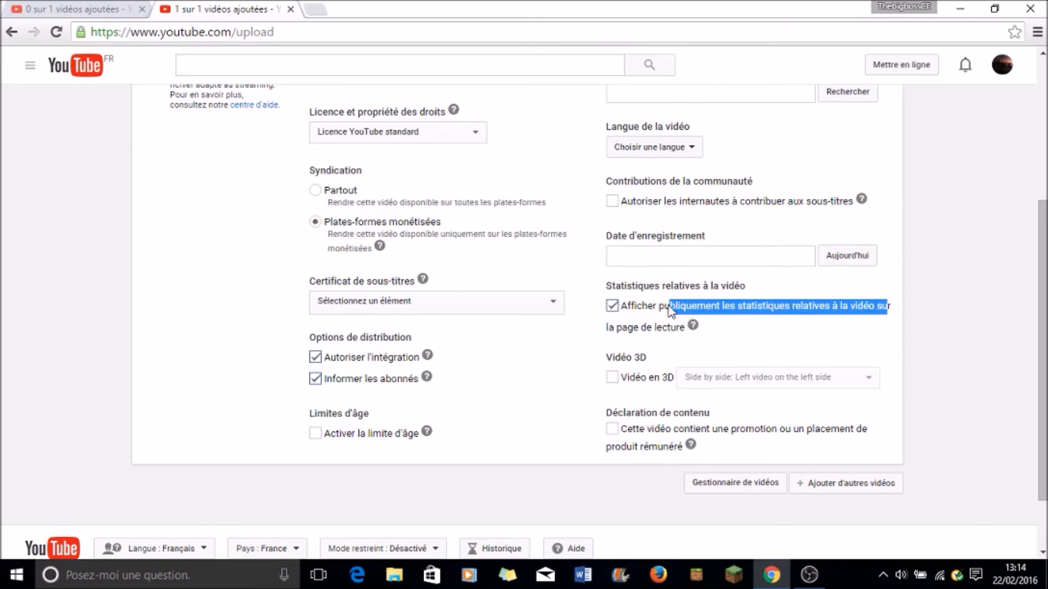
left_click(612, 306)
left_click(640, 318)
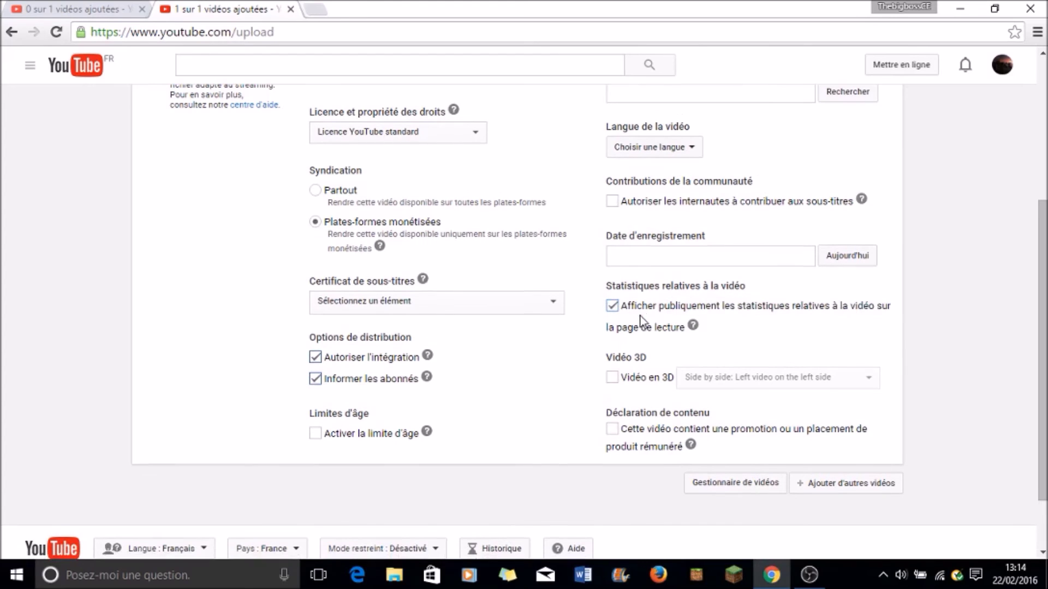
left_click(613, 306)
Step: Declare in the content declaration that the video contains a paid promotion or product placement
scroll(655, 315, "down", 2)
scroll(823, 307, "down", 1)
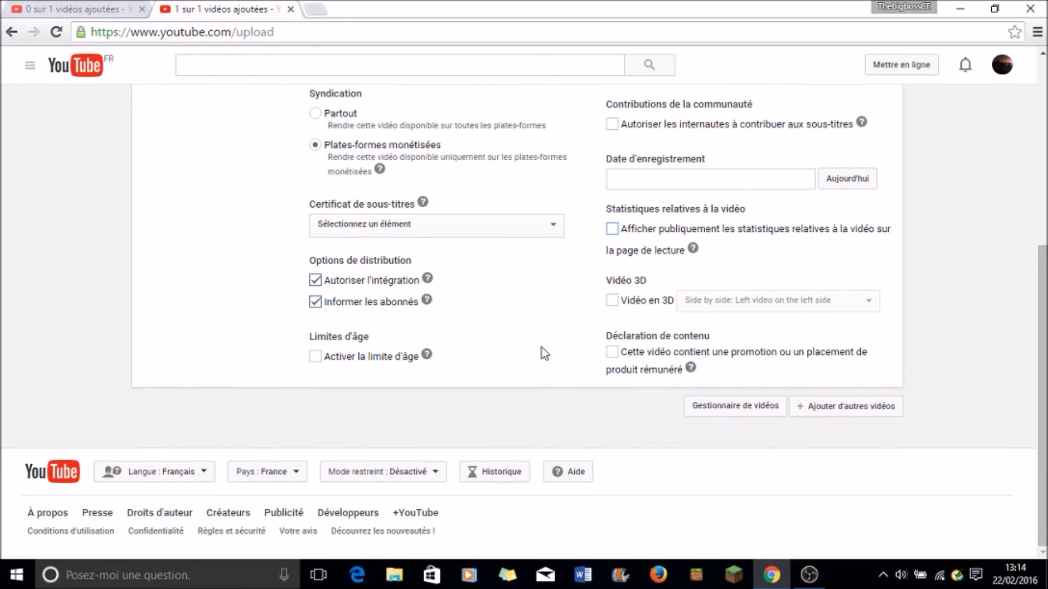
left_click(612, 352)
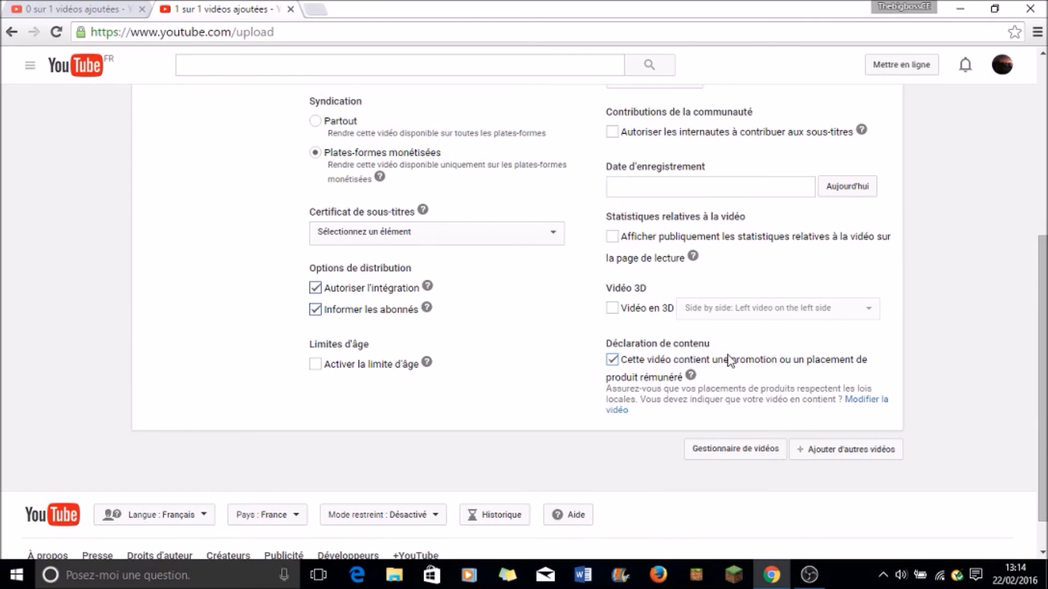
Step: Remove the paid promotion or product placement declaration from the video's content declaration
left_click(612, 359)
scroll(709, 362, "up", 6)
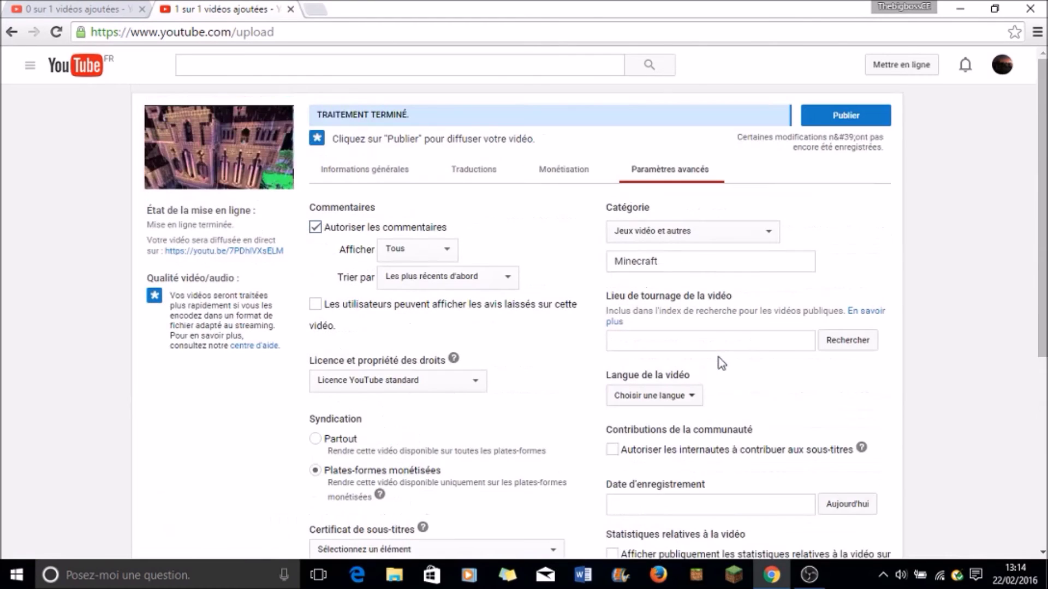
Step: In the general information, set the video's visibility to "Planifiée" and schedule its publication for 29 February 2016 at 06:30
left_click(375, 171)
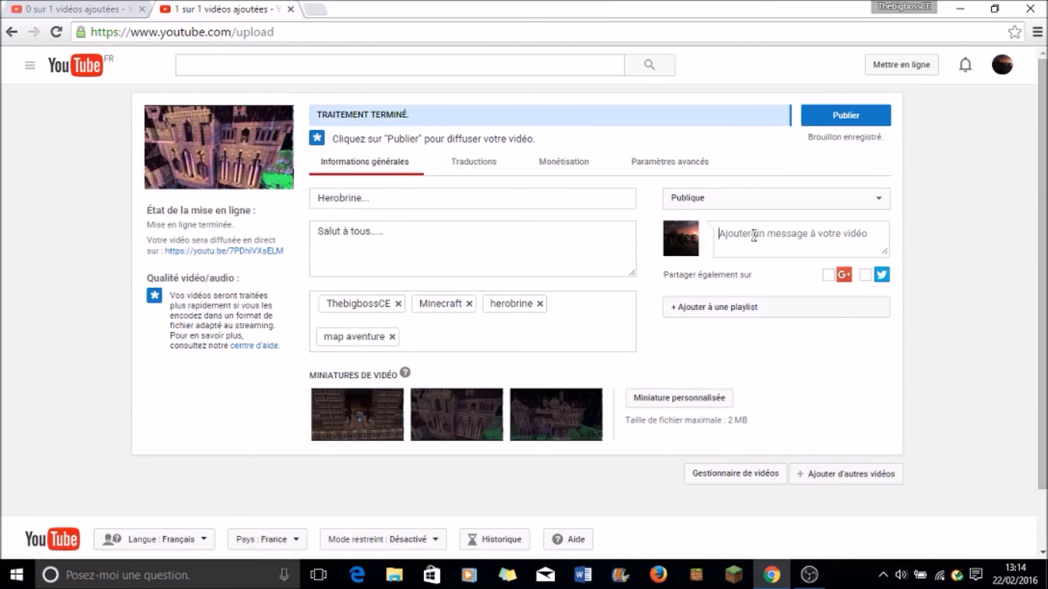
left_click(867, 201)
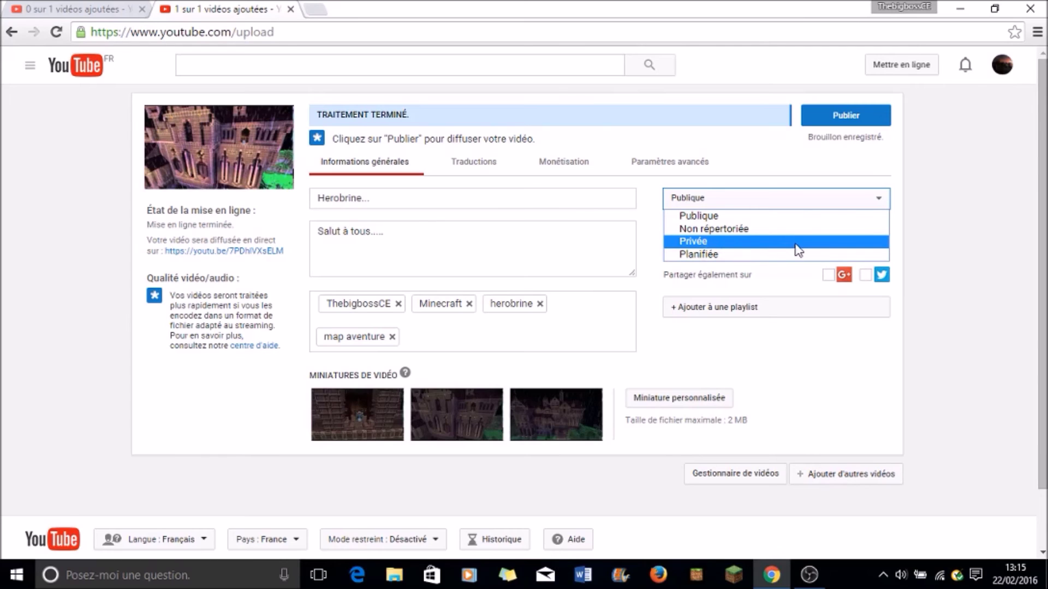
left_click(765, 256)
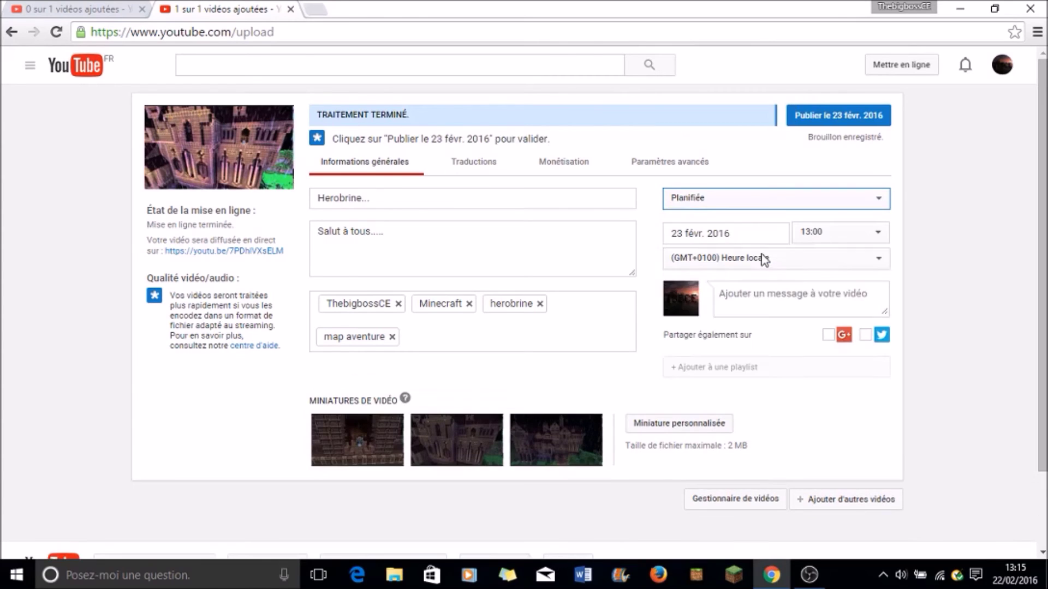
left_click(801, 234)
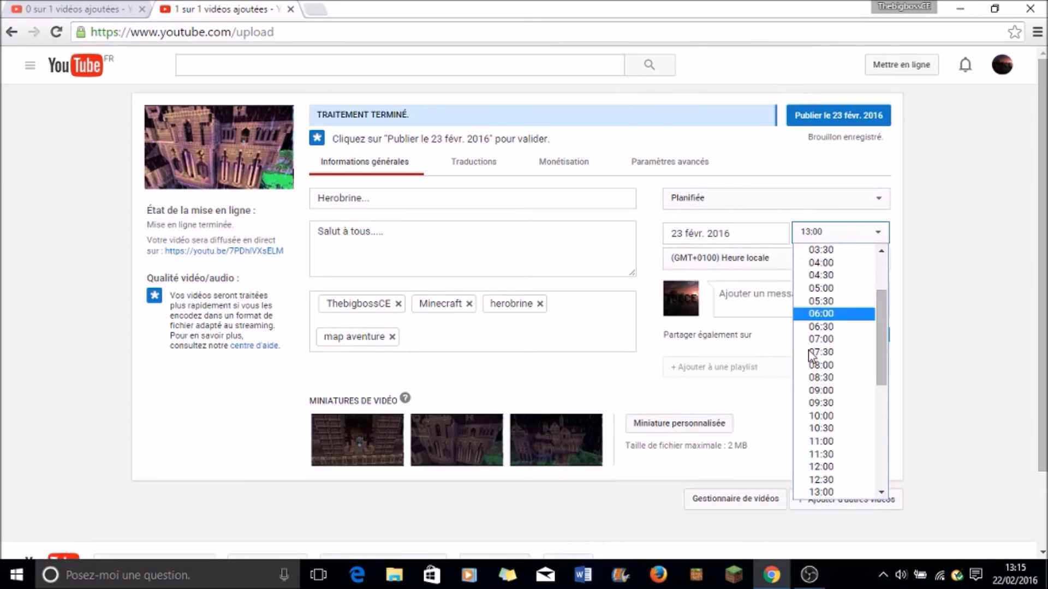
left_click(818, 327)
left_click(770, 235)
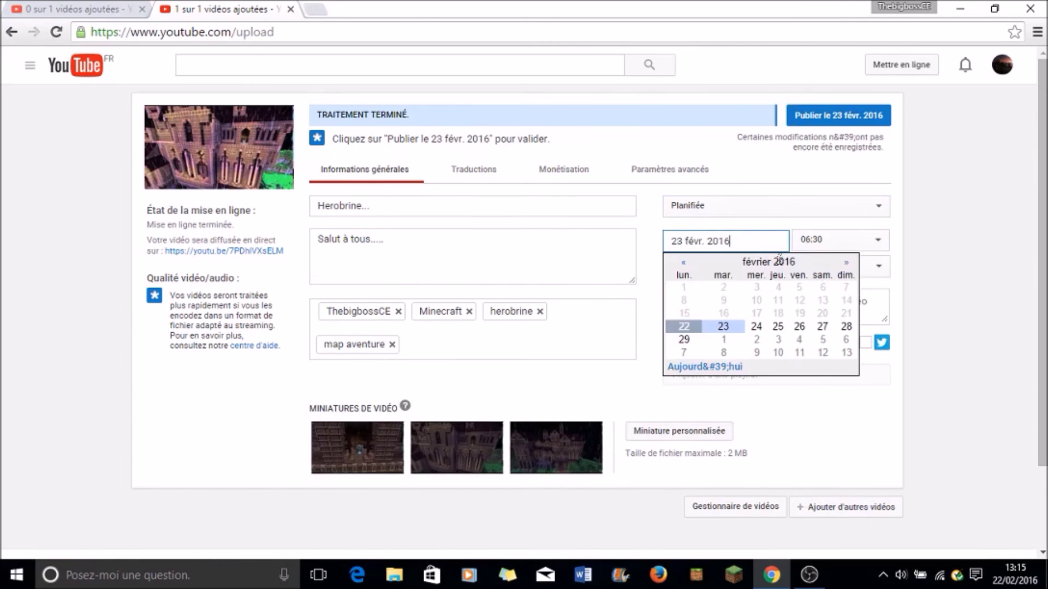
left_click(682, 341)
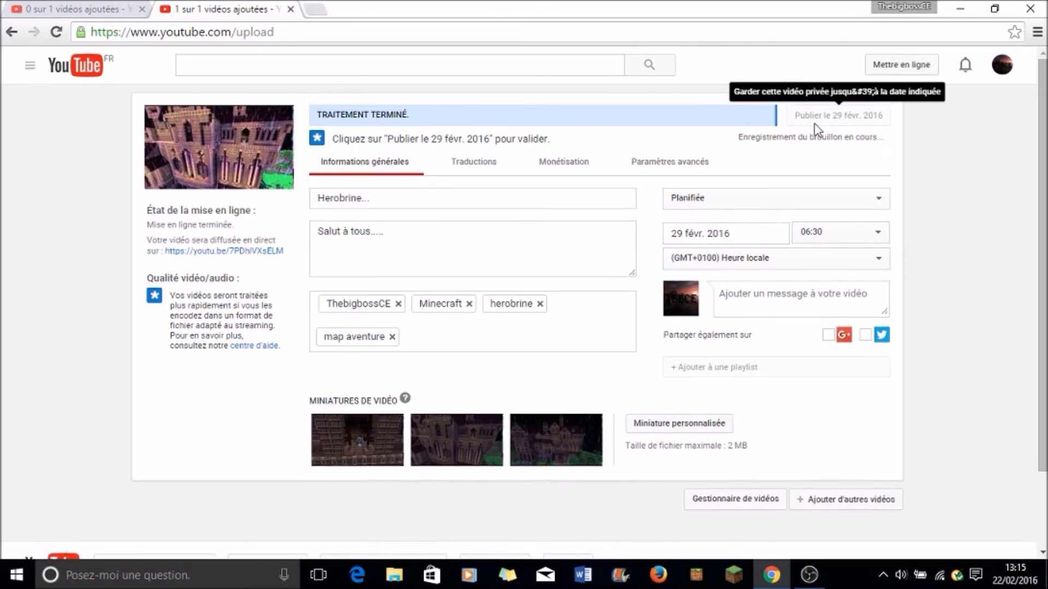
scroll(576, 211, "down", 2)
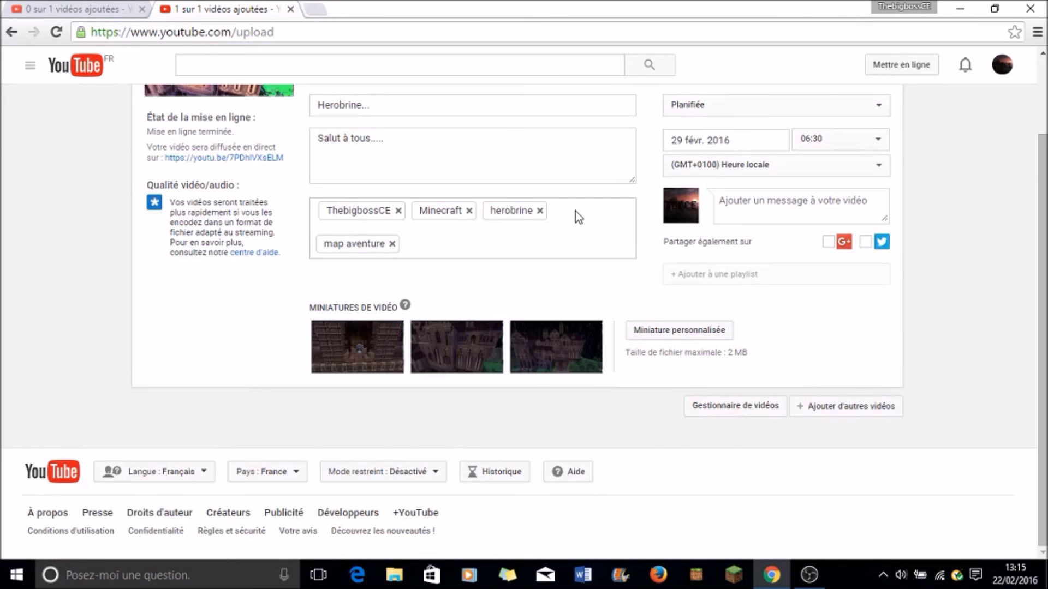
scroll(575, 211, "up", 2)
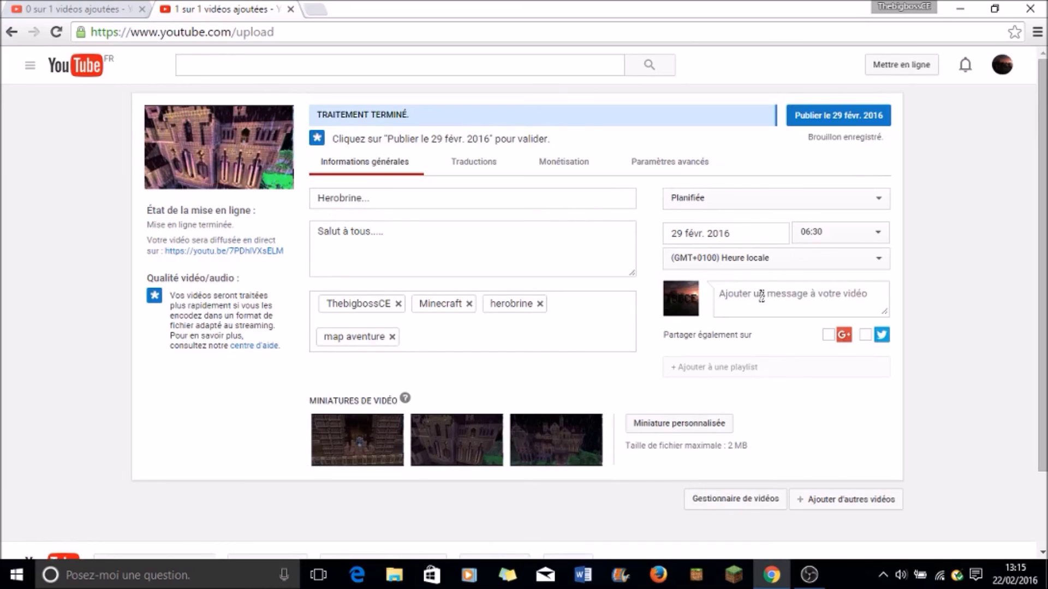
scroll(761, 295, "down", 3)
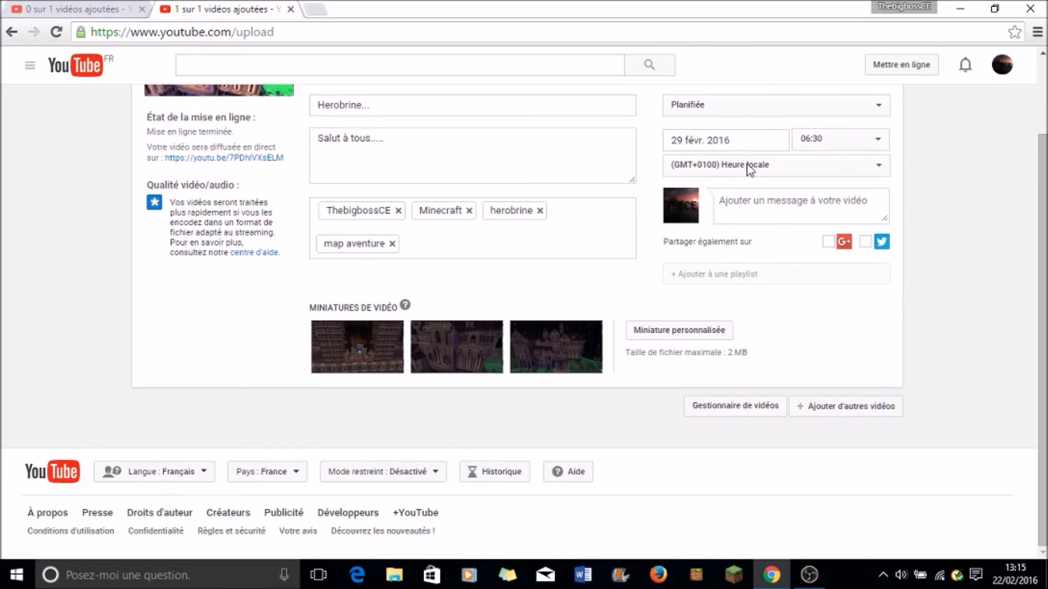
Step: Set the video's visibility back to "Publique" and browse the playlists it can be added to without choosing one
left_click(751, 105)
left_click(735, 123)
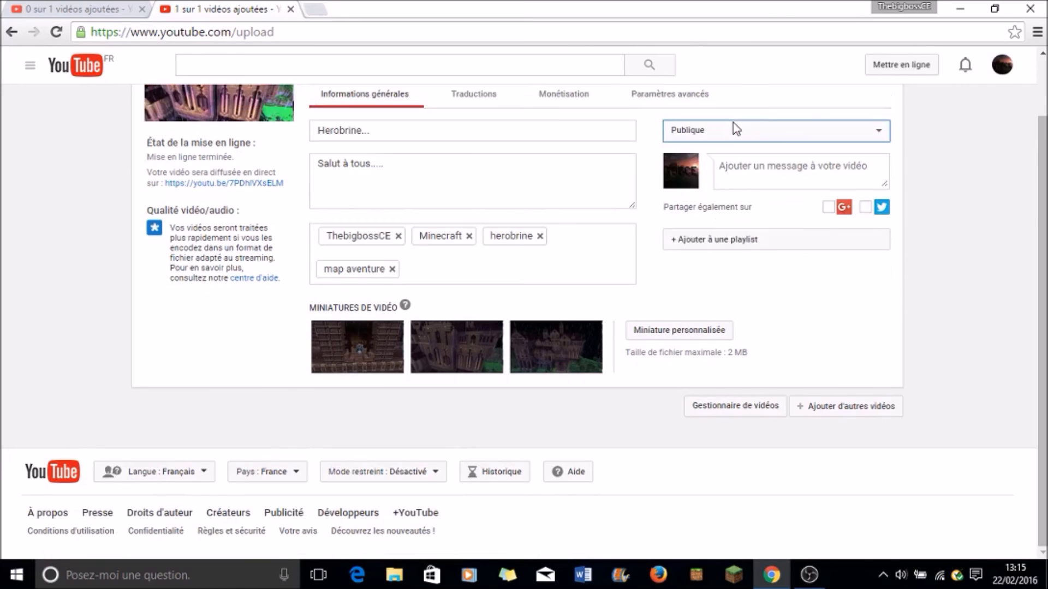
left_click(700, 251)
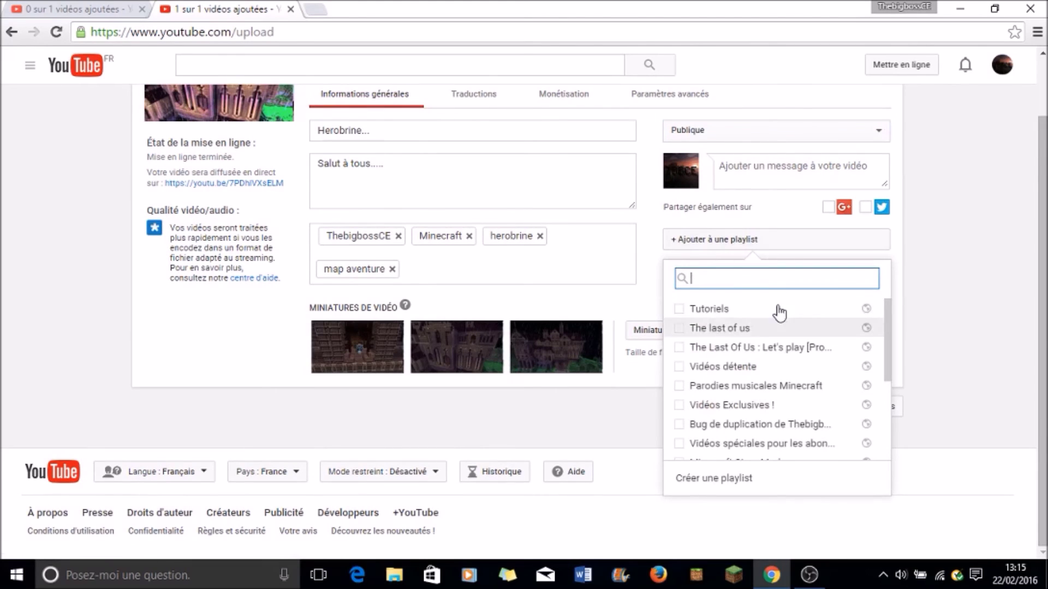
scroll(779, 304, "up", 1)
scroll(775, 367, "down", 3)
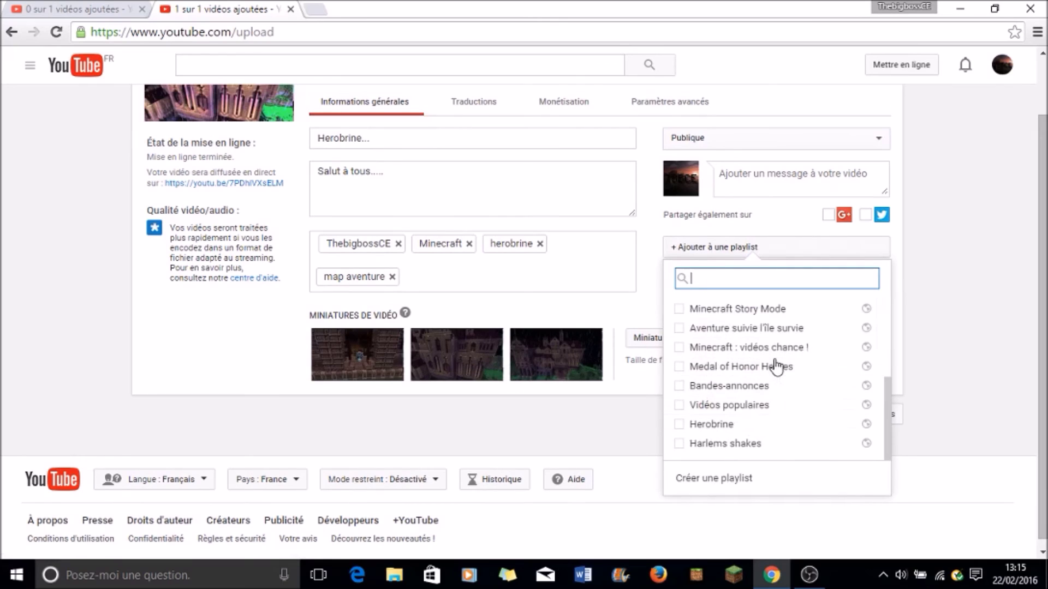
left_click(997, 337)
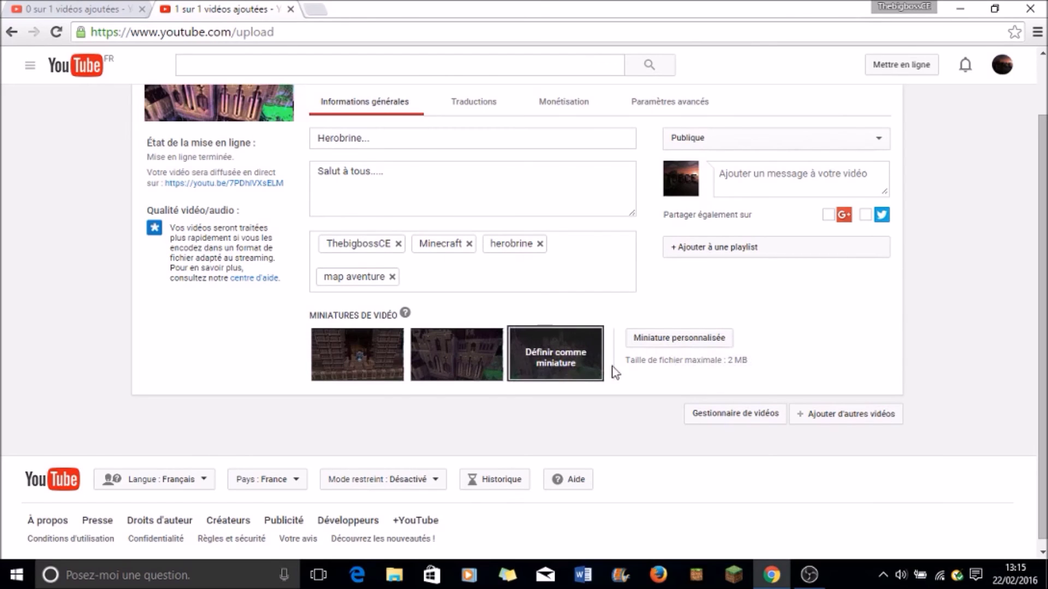
Step: Look through the desktop files for a custom thumbnail and leave the file selection without choosing one
left_click(655, 340)
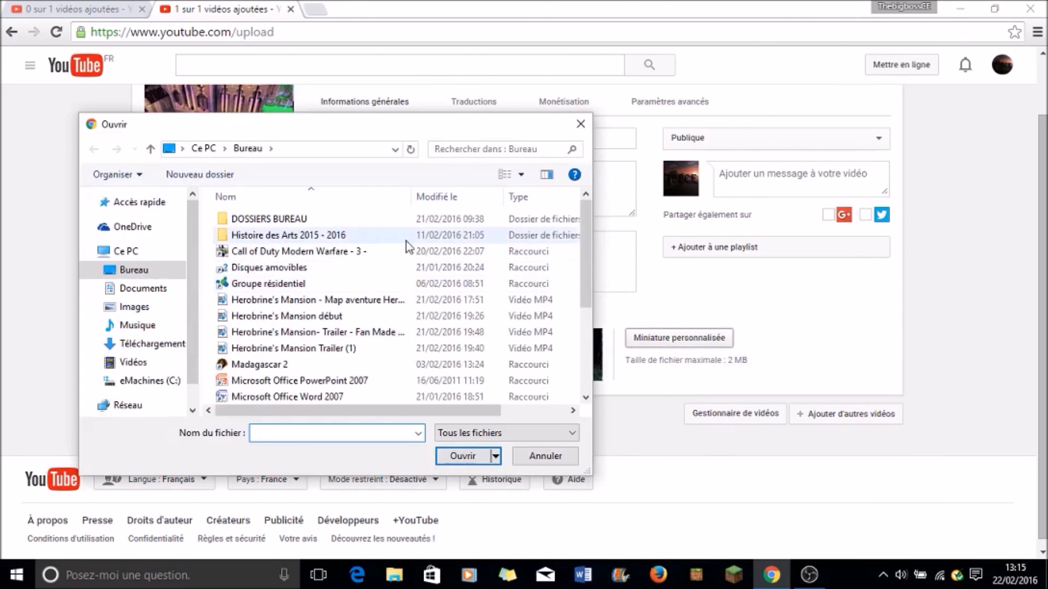
scroll(415, 252, "down", 3)
scroll(414, 248, "up", 3)
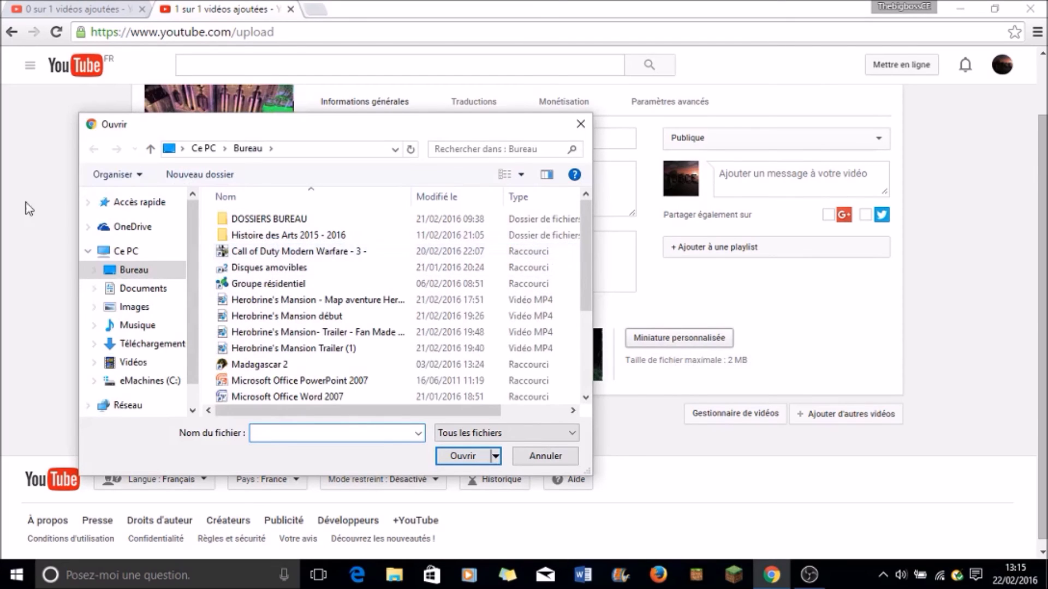
left_click(581, 124)
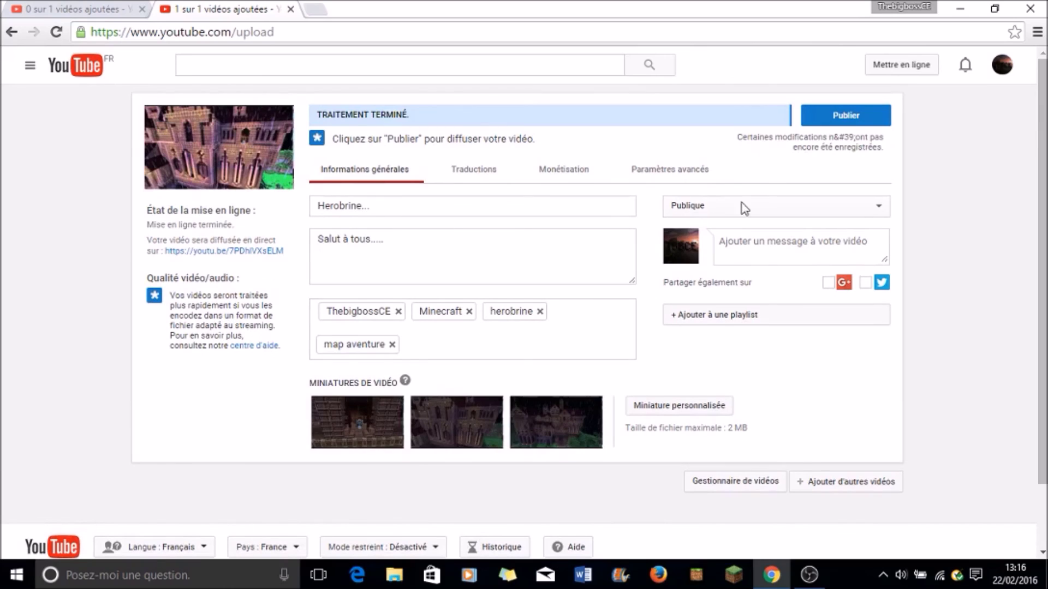
Step: Set the video's visibility to "Privée" and save the video with that setting
left_click(727, 213)
left_click(701, 248)
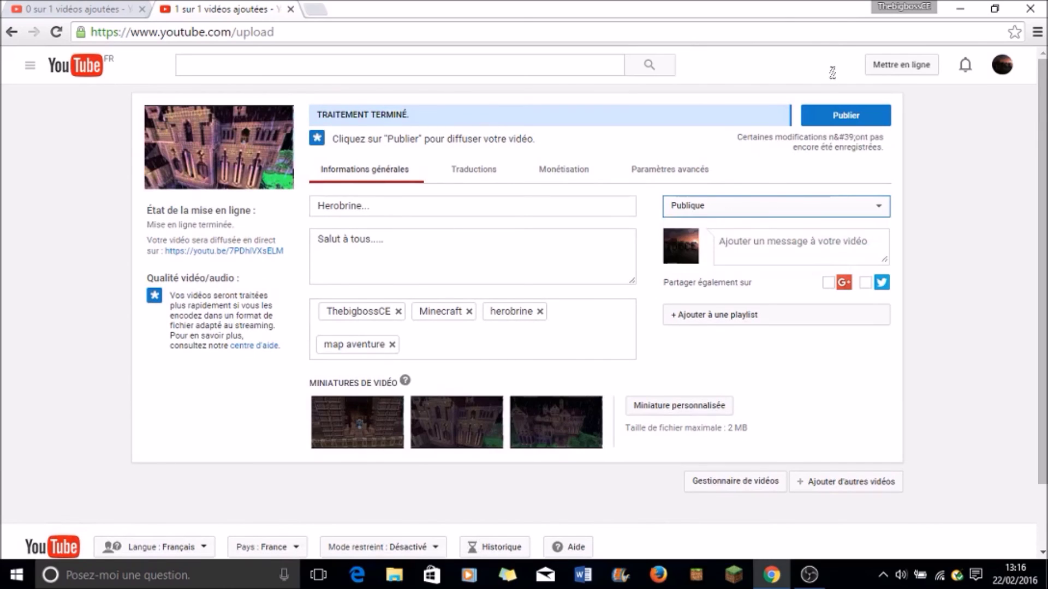
left_click(829, 115)
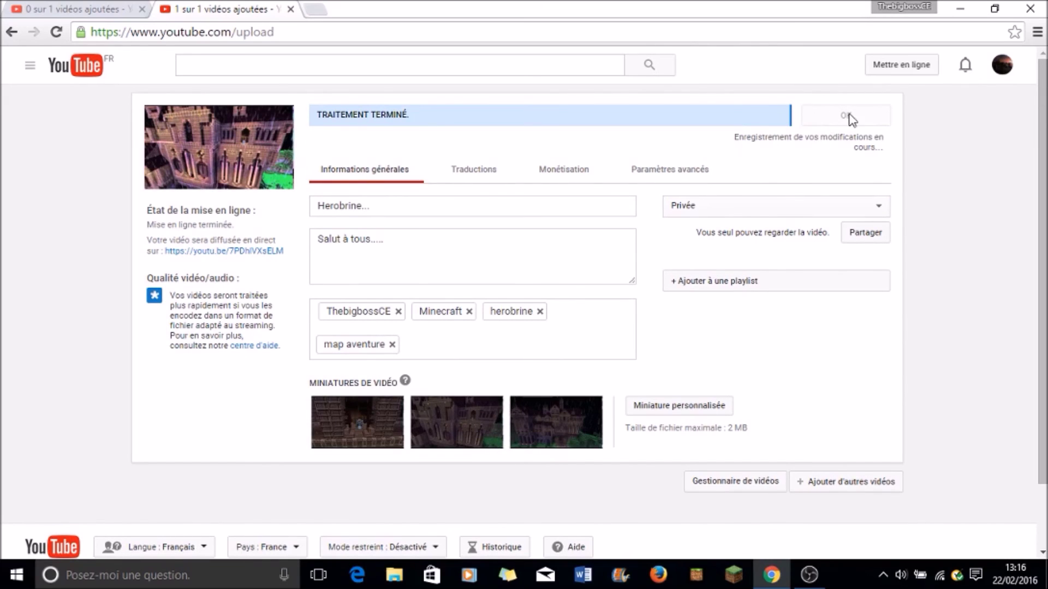
scroll(493, 319, "down", 2)
scroll(495, 324, "up", 2)
left_click_drag(440, 204, 137, 205)
left_click(424, 213)
left_click_drag(400, 236, 162, 234)
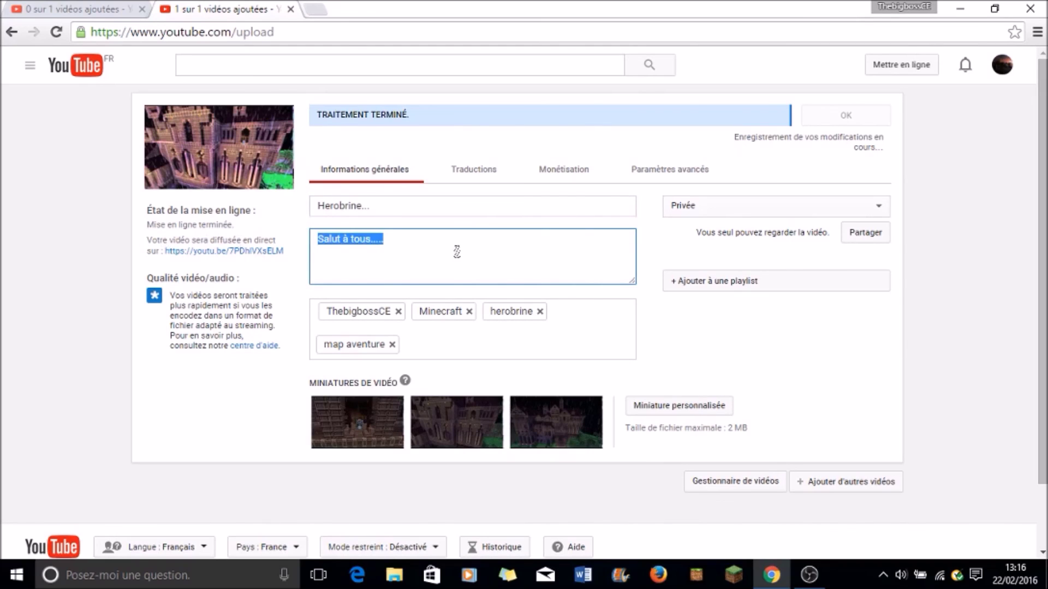
left_click(213, 381)
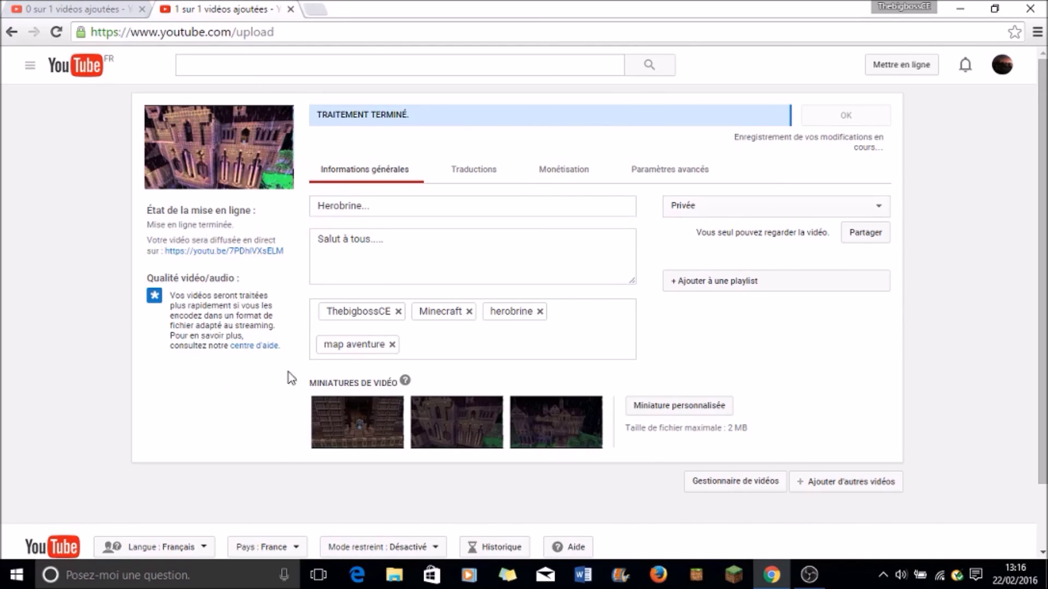
Step: Examine the uploaded video's entry in the video manager and close that page
left_click(725, 485)
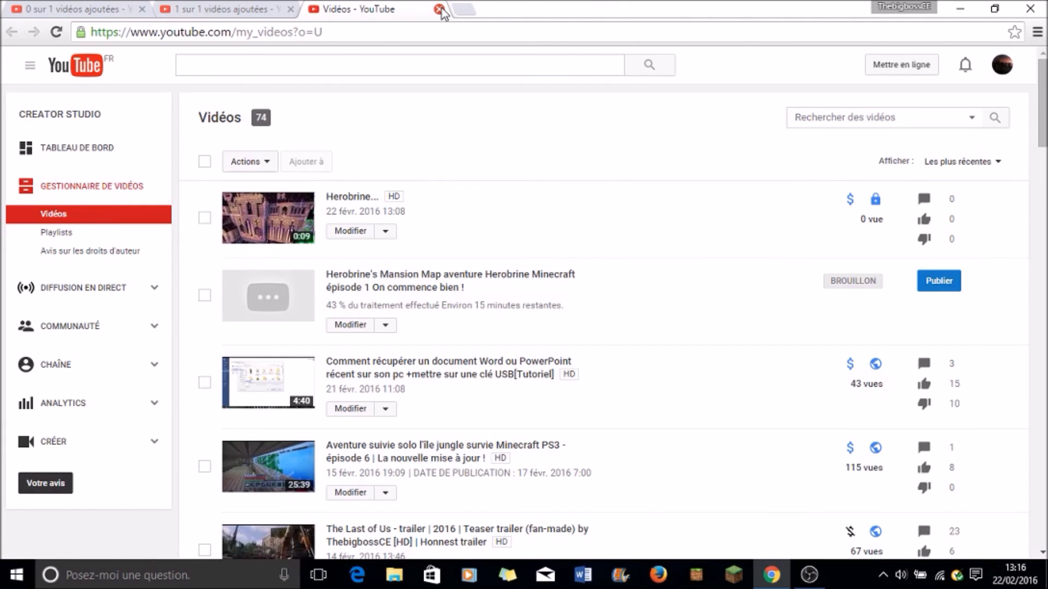
left_click(439, 9)
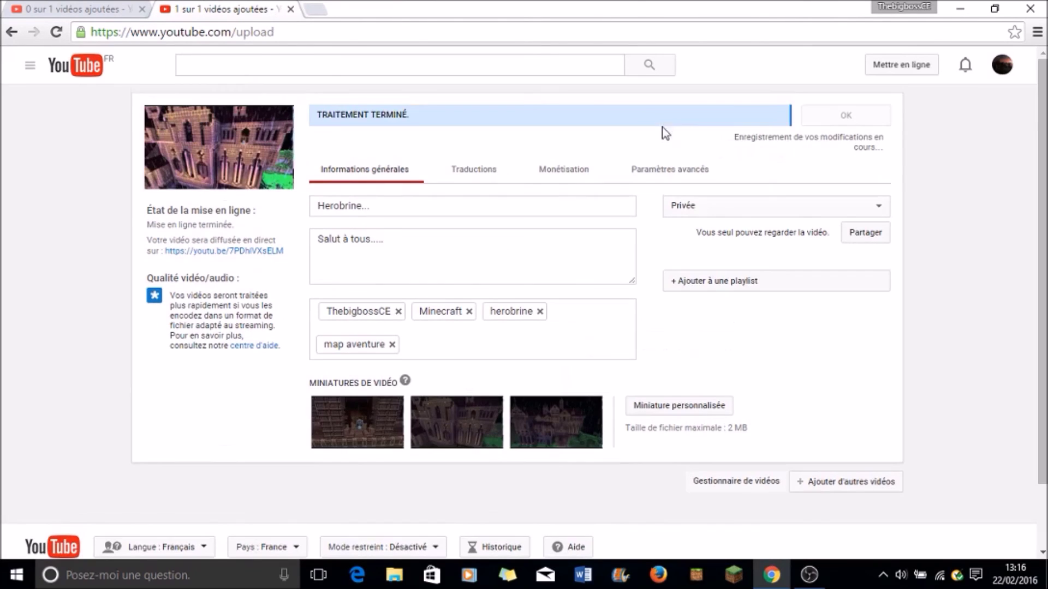
Step: Reload the upload page, then open a new browser tab and minimise the browser to return to the desktop
left_click(56, 32)
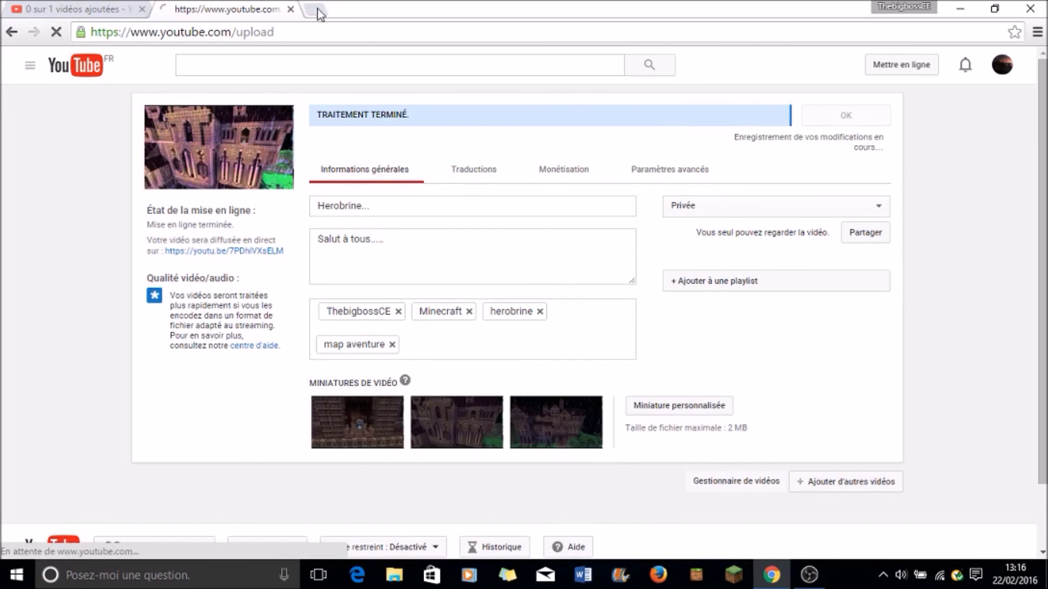
left_click(499, 175)
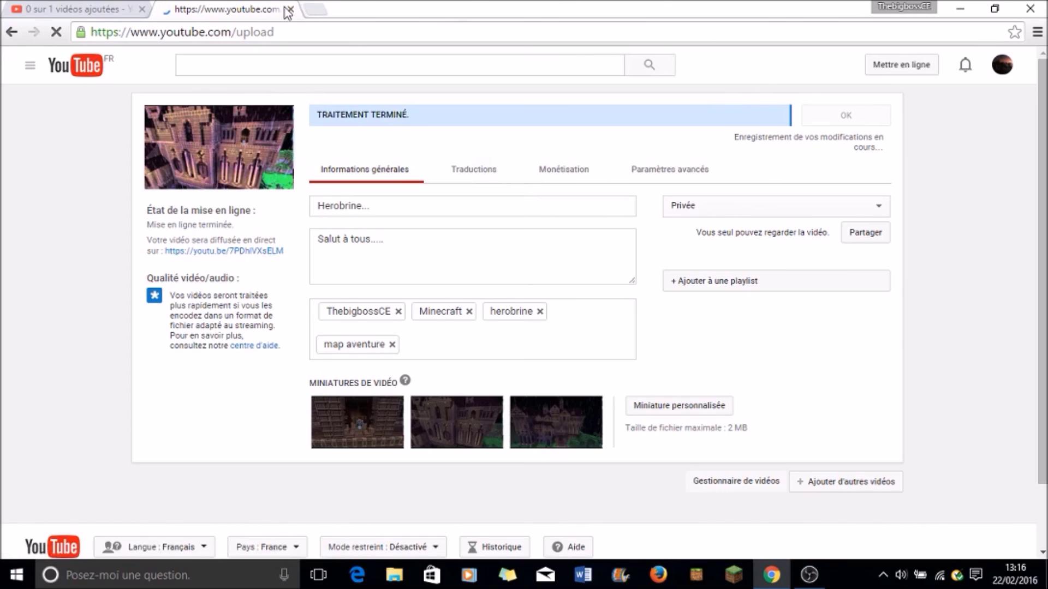
key("ctrl+t")
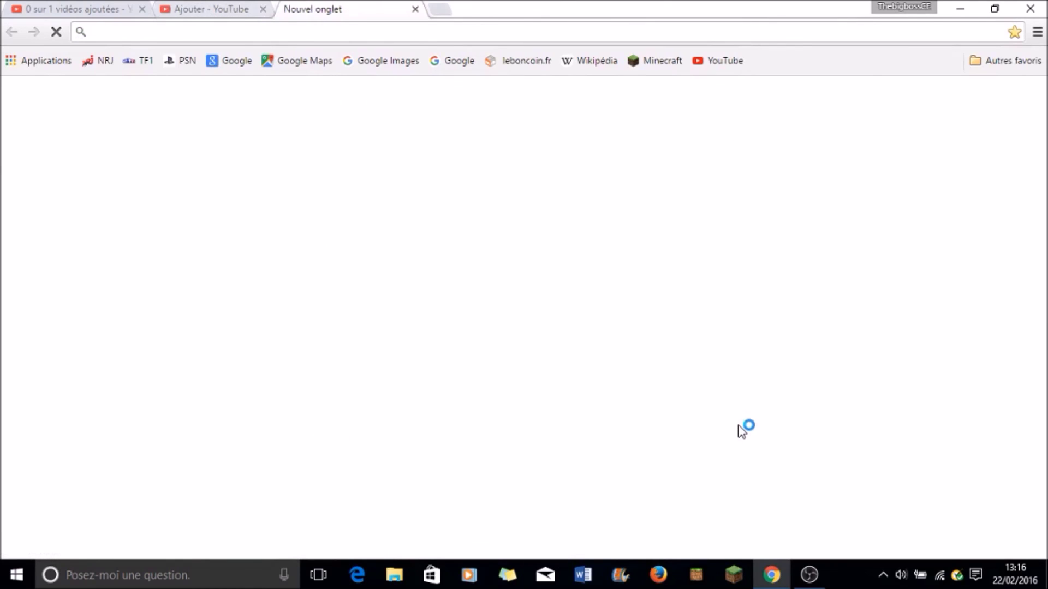
left_click(960, 7)
left_click_drag(367, 131, 493, 264)
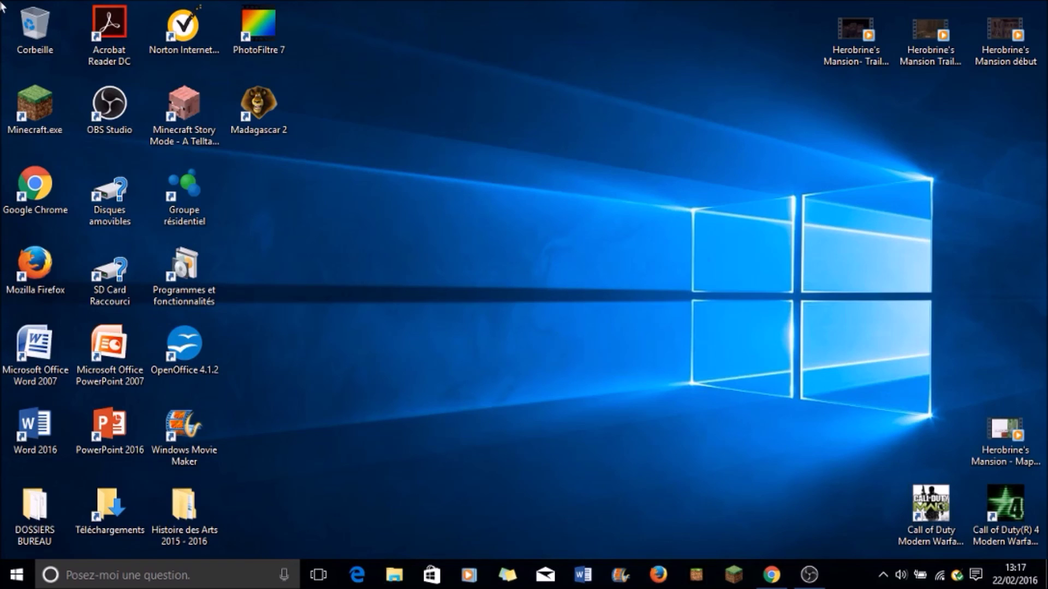
left_click_drag(558, 0, 1045, 560)
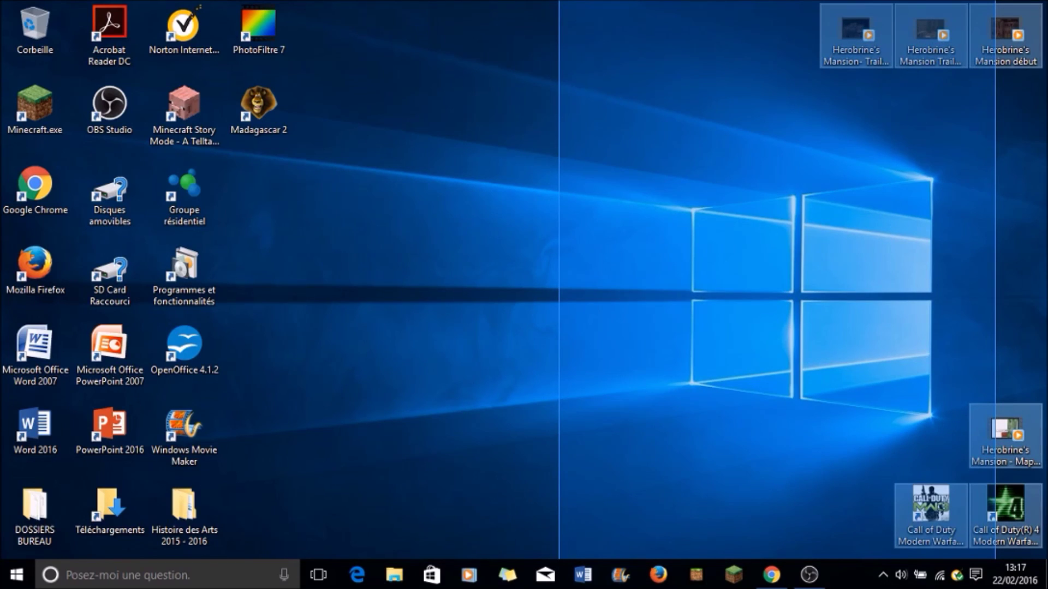
left_click_drag(995, 560, 995, 560)
left_click(416, 56)
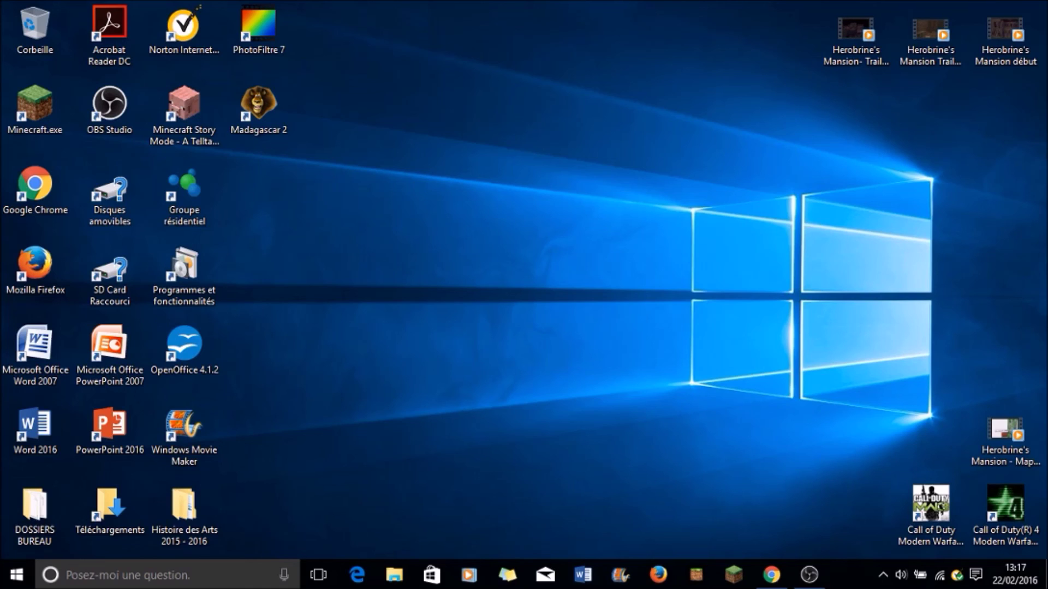
left_click_drag(312, 175, 756, 283)
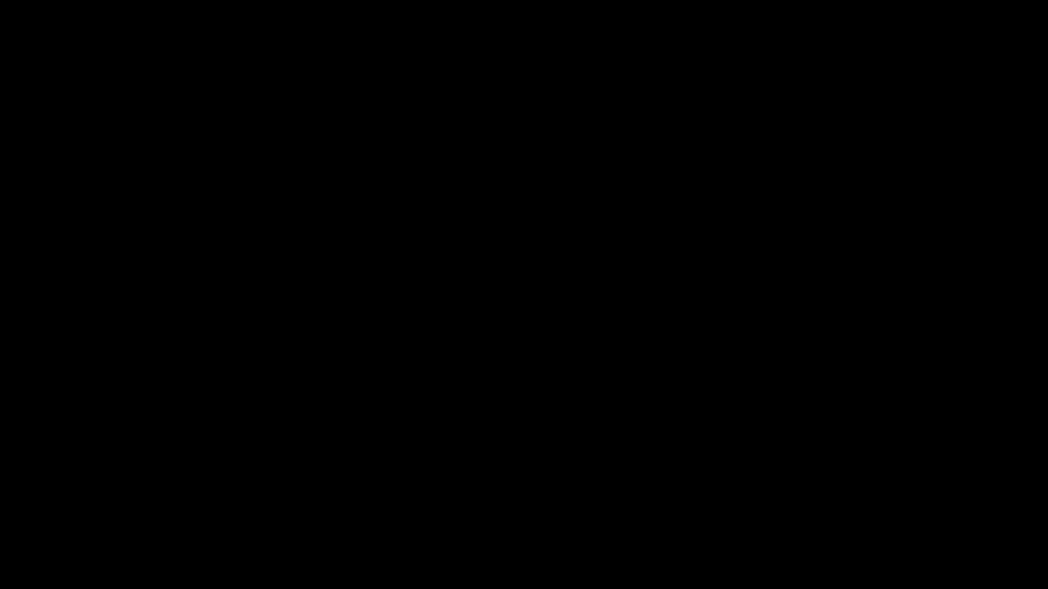